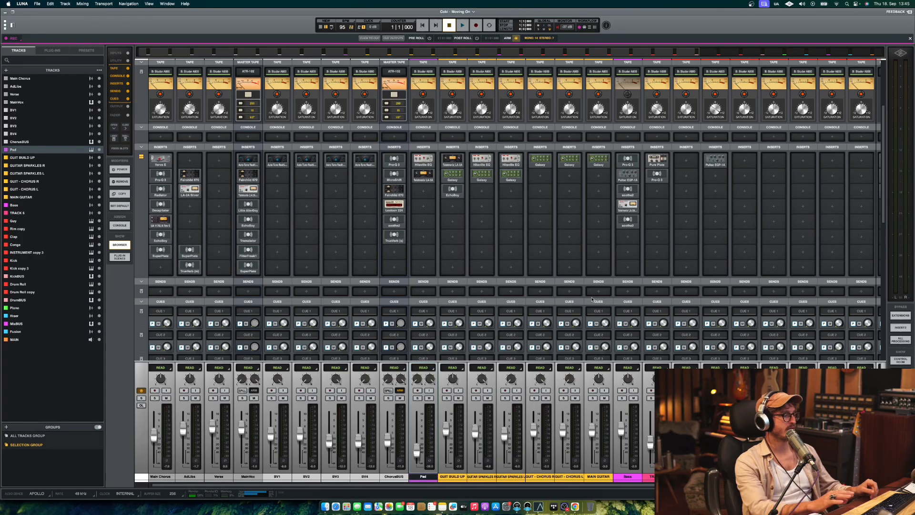
# Switch from the mixer to the arrangement timeline and play the song from the start.
pyautogui.press('super+equal')
pyautogui.scroll(-3, 420, 299)
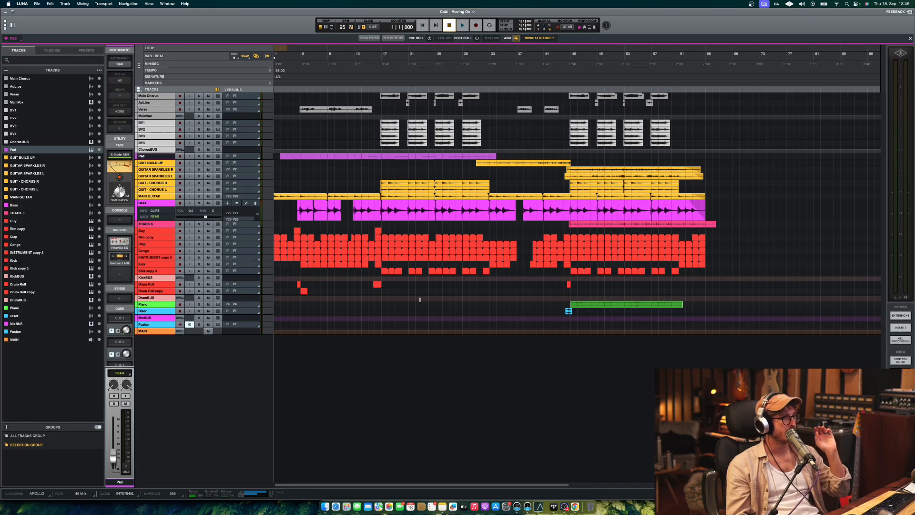
pyautogui.press('space')
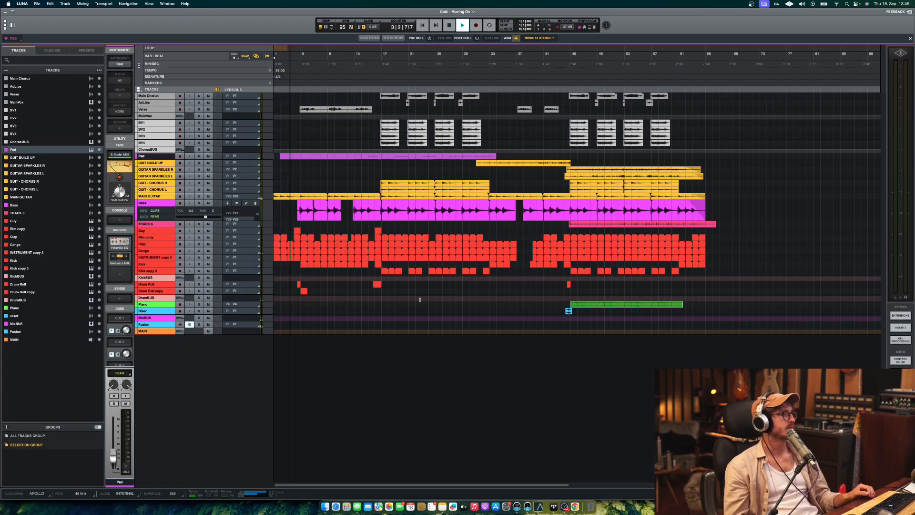
# Show the mixer during playback, bring the drum, bus and main channels into view, and stop playback.
pyautogui.press('super+equal')
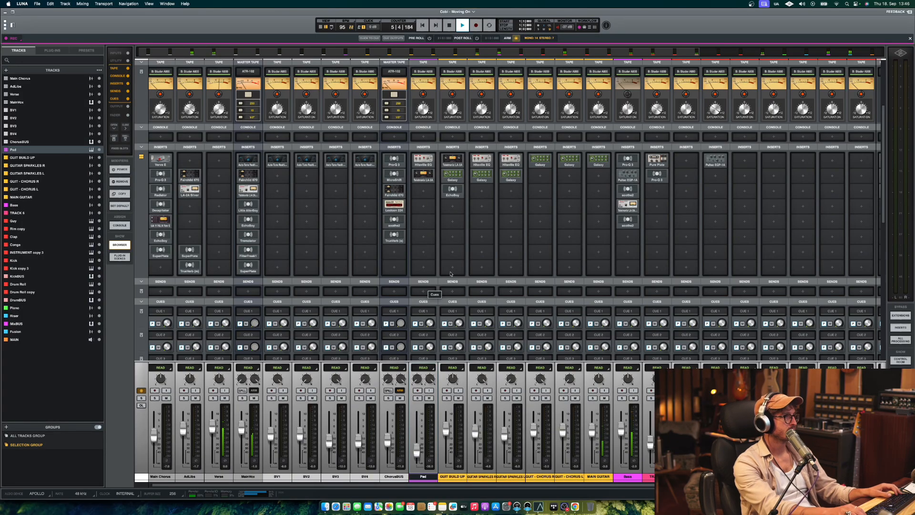
pyautogui.hscroll(3, 493, 268)
pyautogui.hscroll(7, 494, 267)
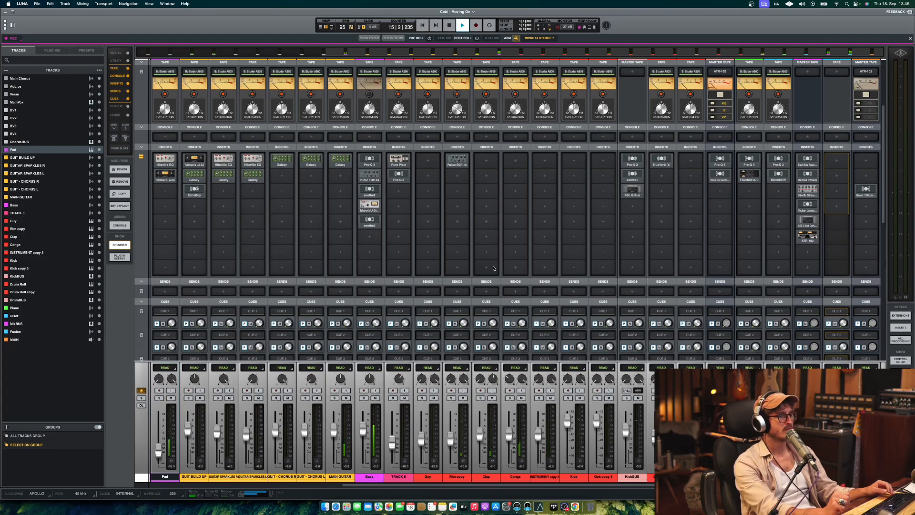
pyautogui.press('space')
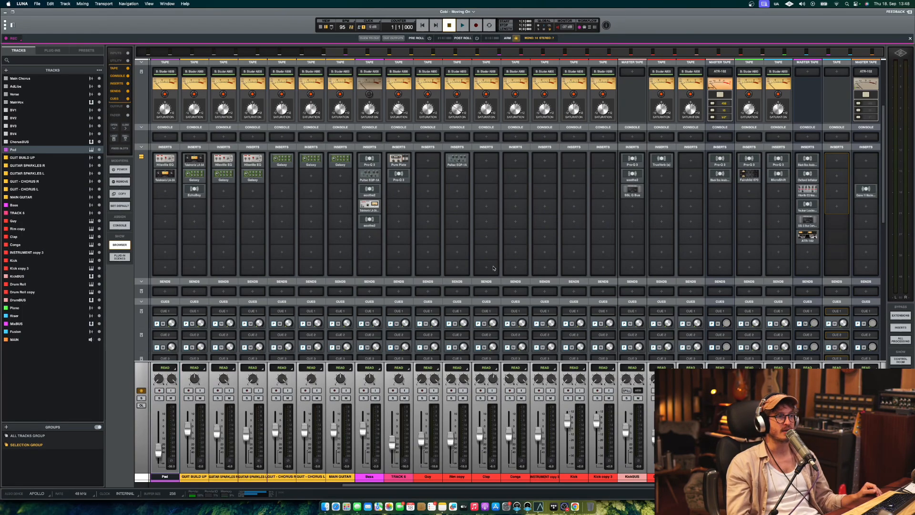
# Look over the mixer's input and insert sections, and inspect the Ampex ATR-102 tape plug-in on MixBUS.
pyautogui.scroll(5, 550, 253)
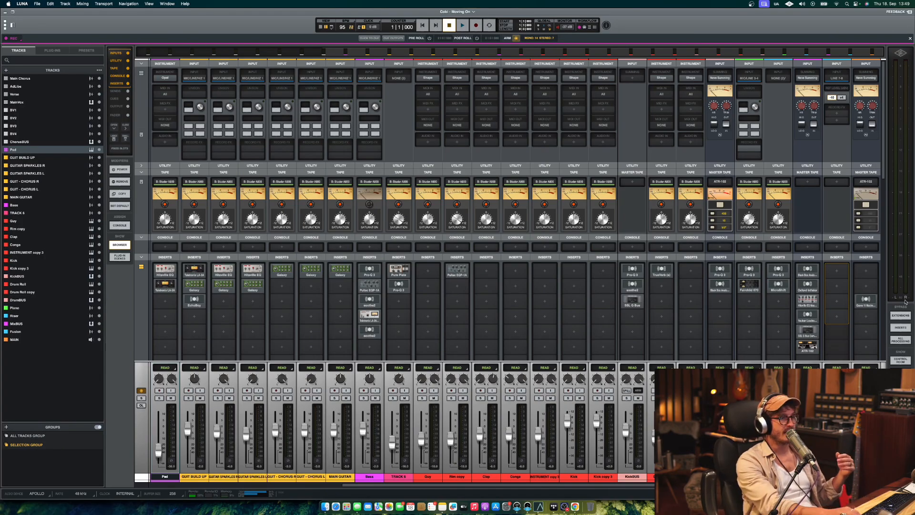
pyautogui.scroll(-5, 815, 286)
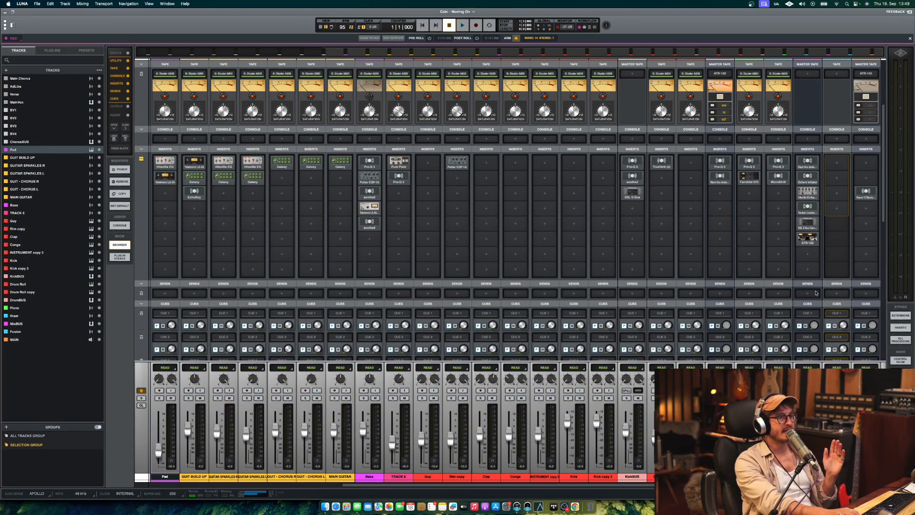
pyautogui.click(811, 238)
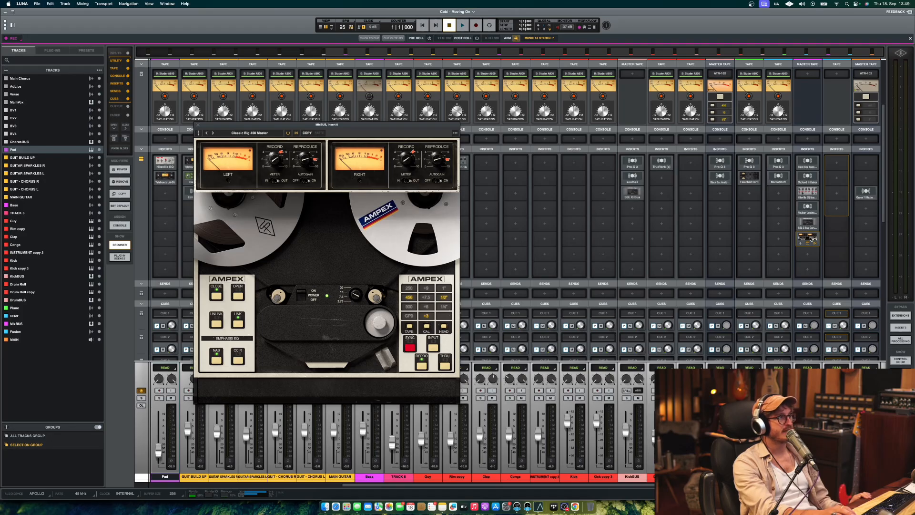
pyautogui.click(810, 239)
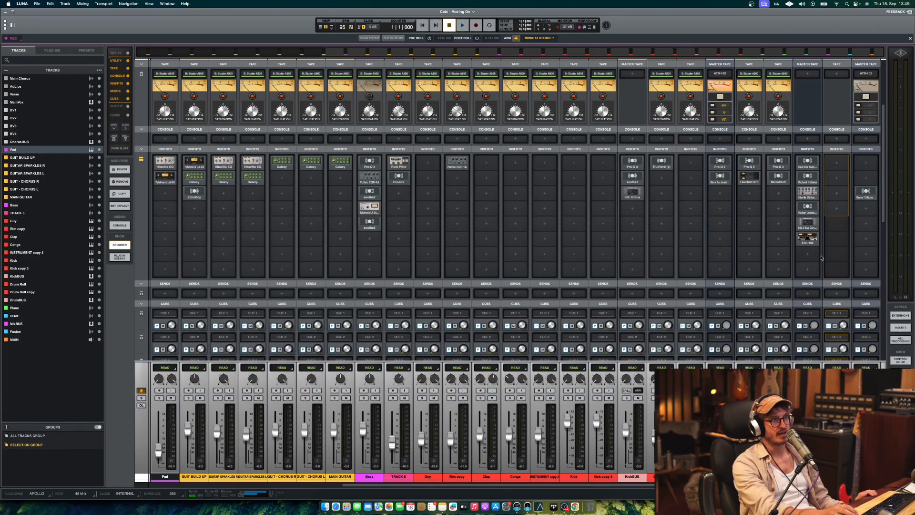
# Inspect the SSL 4000 G bus compressor and the Hitsville mastering EQ on MixBUS, closing each one.
pyautogui.click(817, 222)
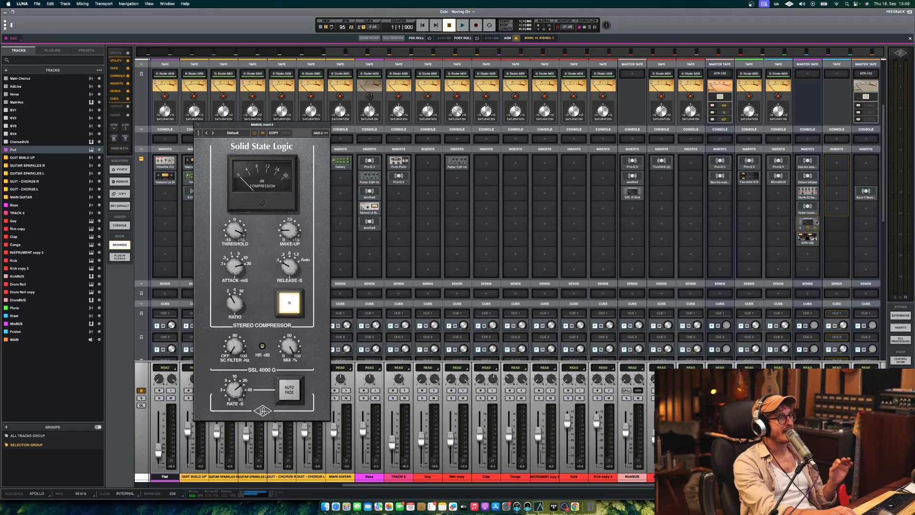
pyautogui.scroll(2, 820, 224)
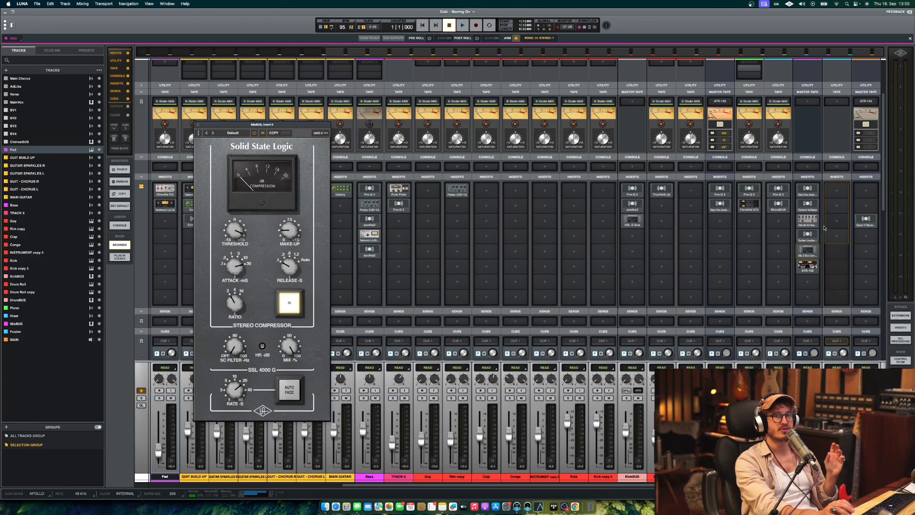
pyautogui.click(807, 251)
pyautogui.click(808, 222)
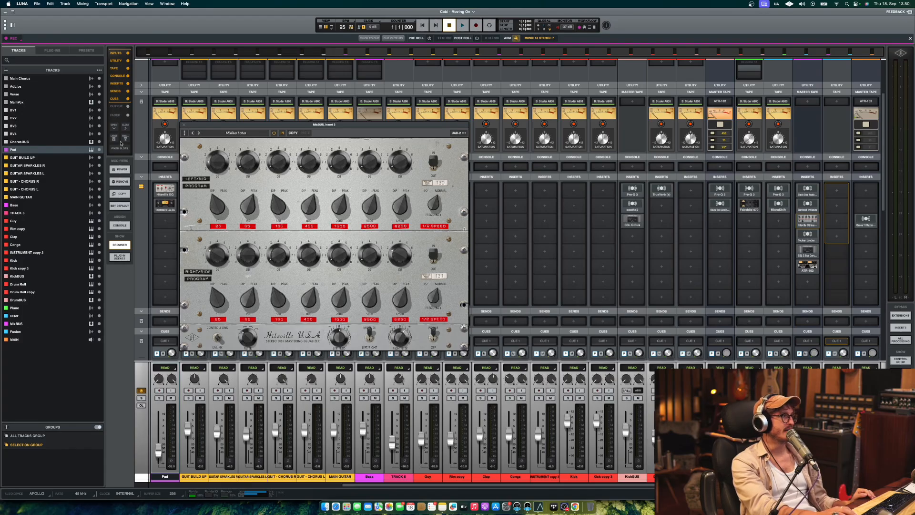
pyautogui.click(184, 125)
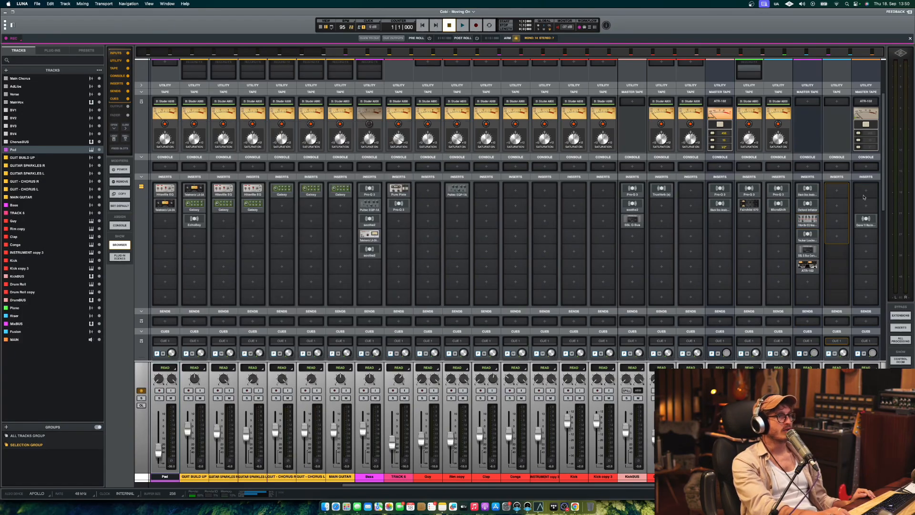
# Inspect the Oxford Inflator and the Black Box HG-2 saturation on MixBUS, closing each one.
pyautogui.click(809, 204)
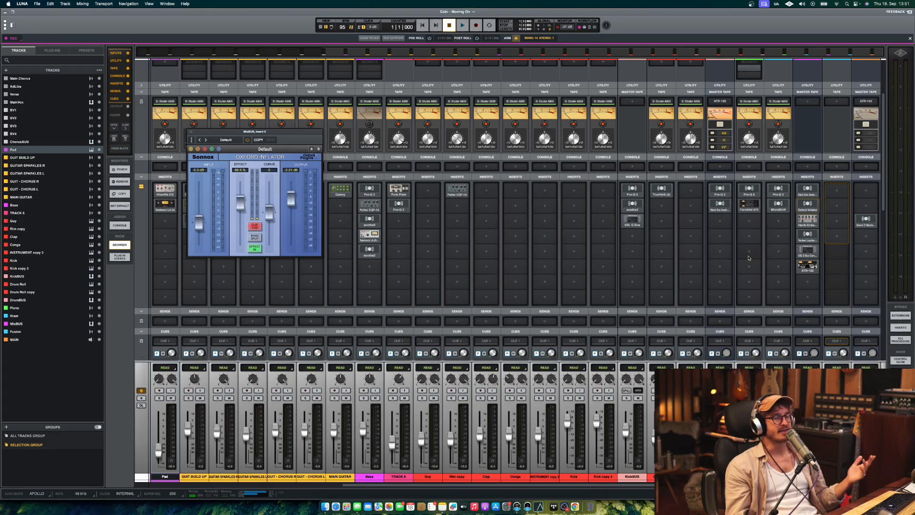
pyautogui.click(807, 204)
pyautogui.click(806, 189)
pyautogui.scroll(5, 810, 196)
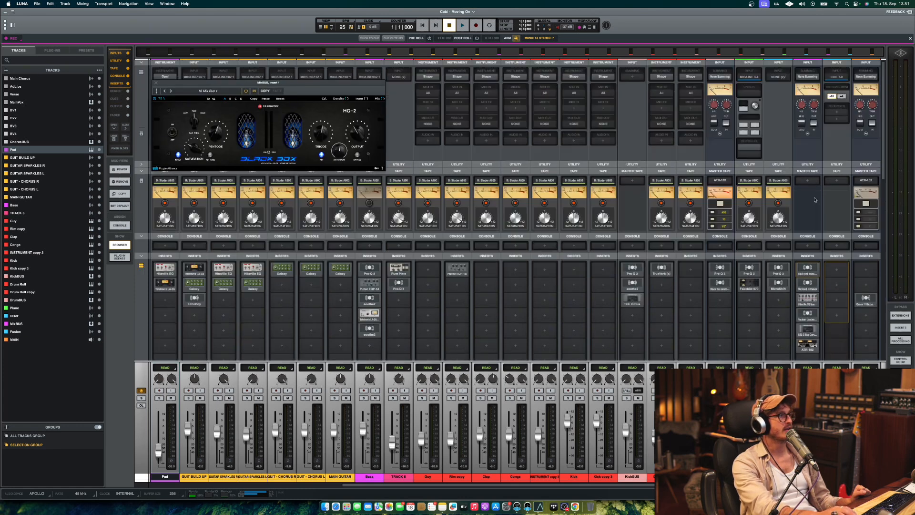
pyautogui.scroll(-1, 819, 278)
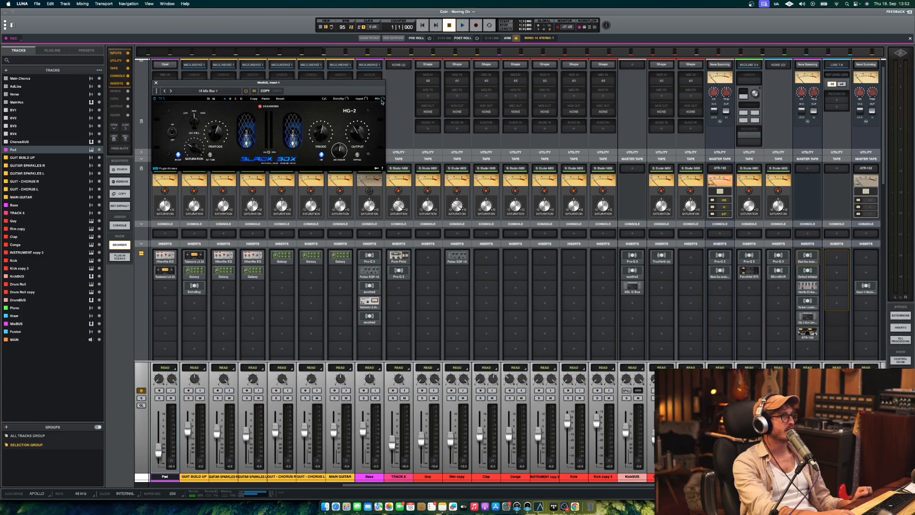
pyautogui.click(155, 83)
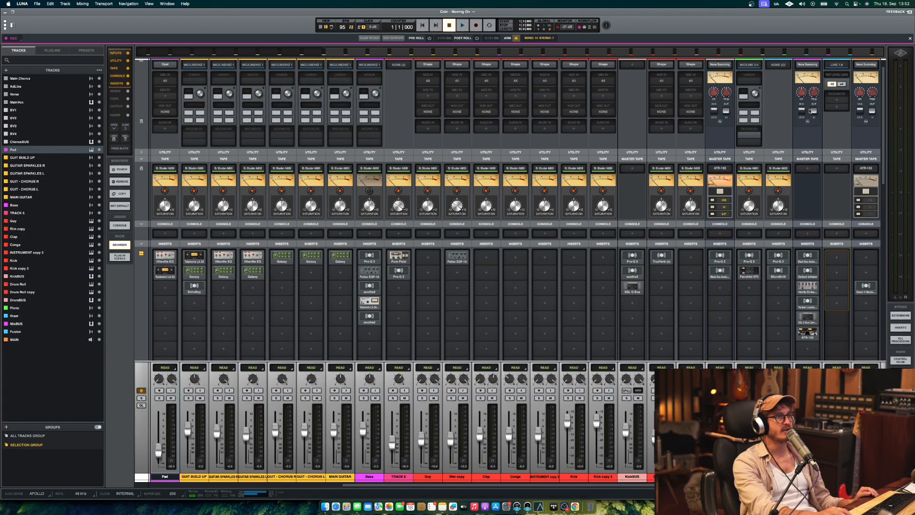
pyautogui.scroll(1, 814, 93)
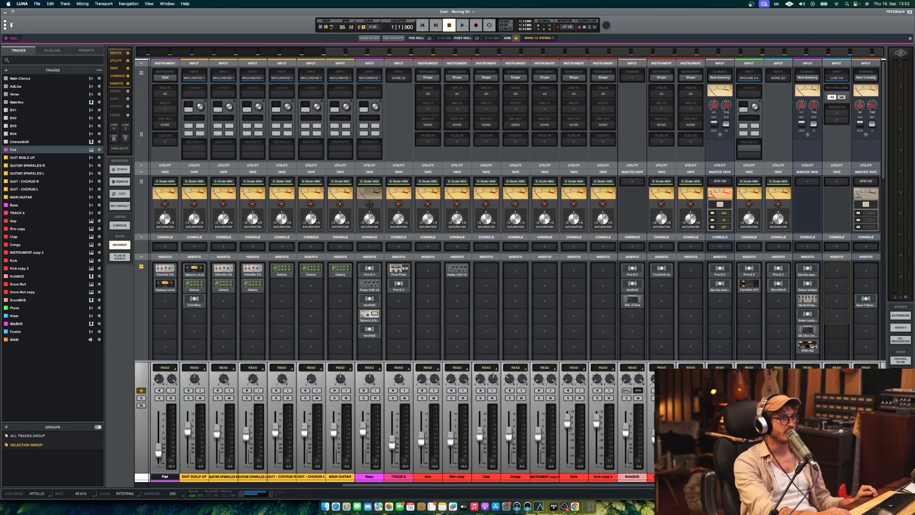
# Play the song while toggling the bypass of all MixBUS inserts to compare the sound, ending with them active and playback stopped.
pyautogui.press('space')
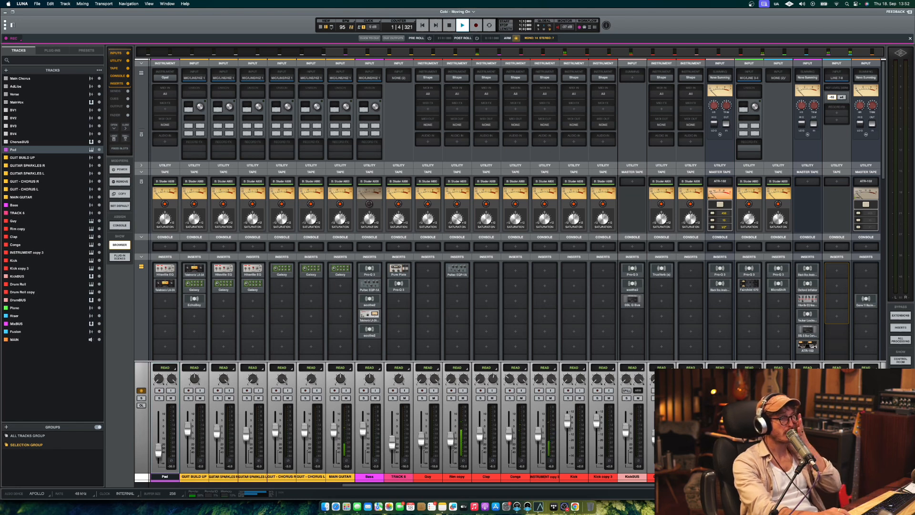
pyautogui.moveTo(814, 348)
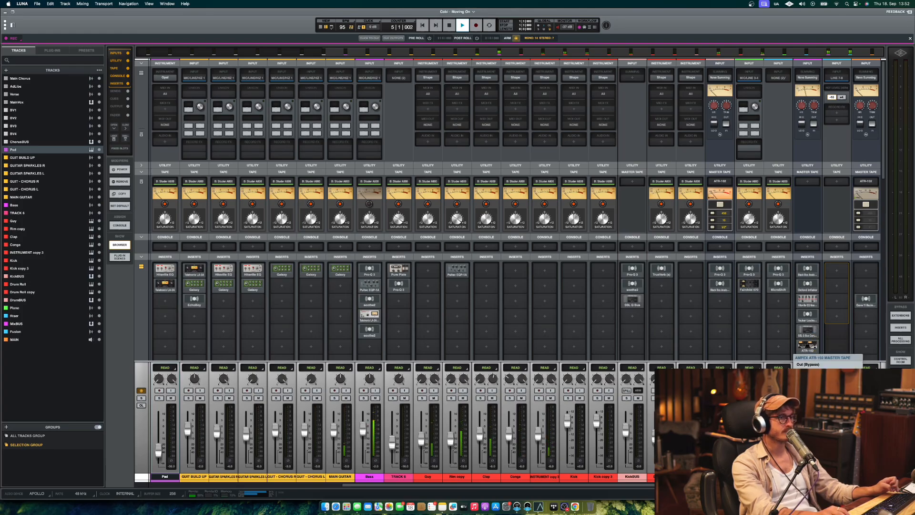
pyautogui.click(817, 388)
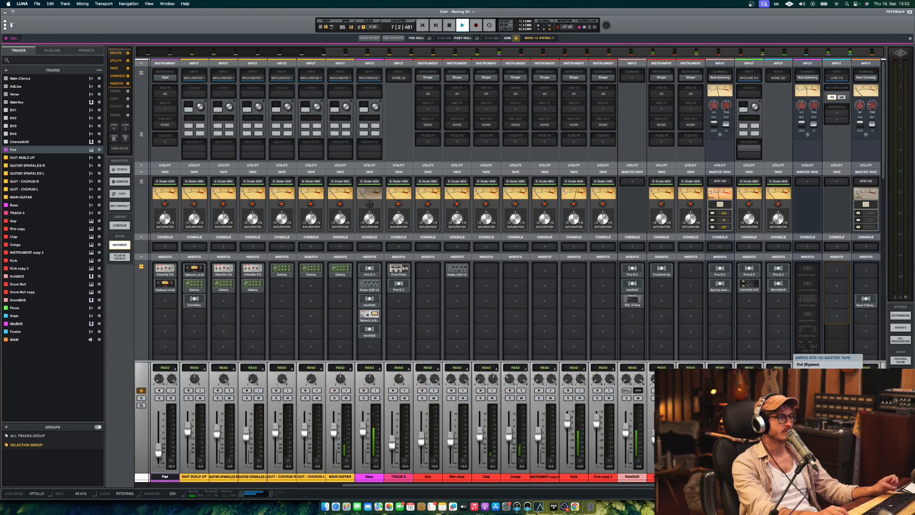
pyautogui.keyDown('alt'); pyautogui.keyDown('super'); pyautogui.click(808, 347); pyautogui.keyUp('super'); pyautogui.keyUp('alt')
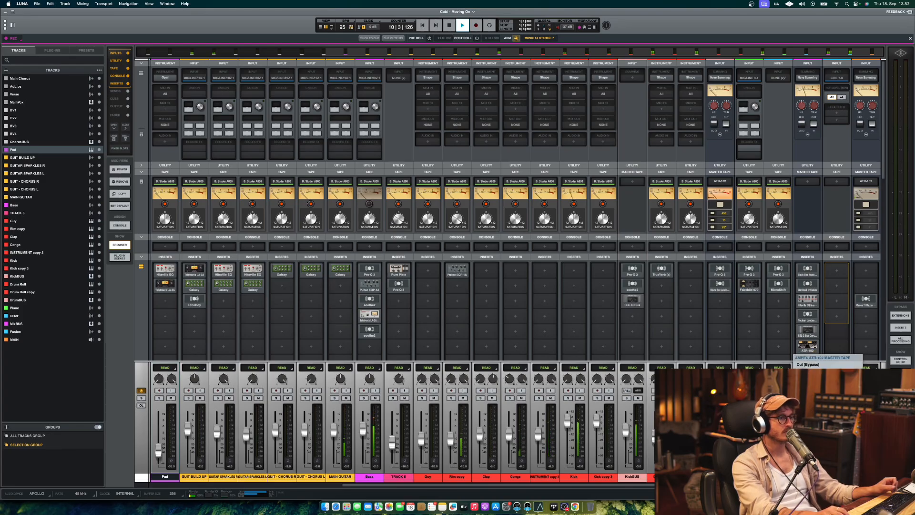
pyautogui.keyDown('shift'); pyautogui.keyDown('super'); pyautogui.click(807, 347); pyautogui.keyUp('super'); pyautogui.keyUp('shift')
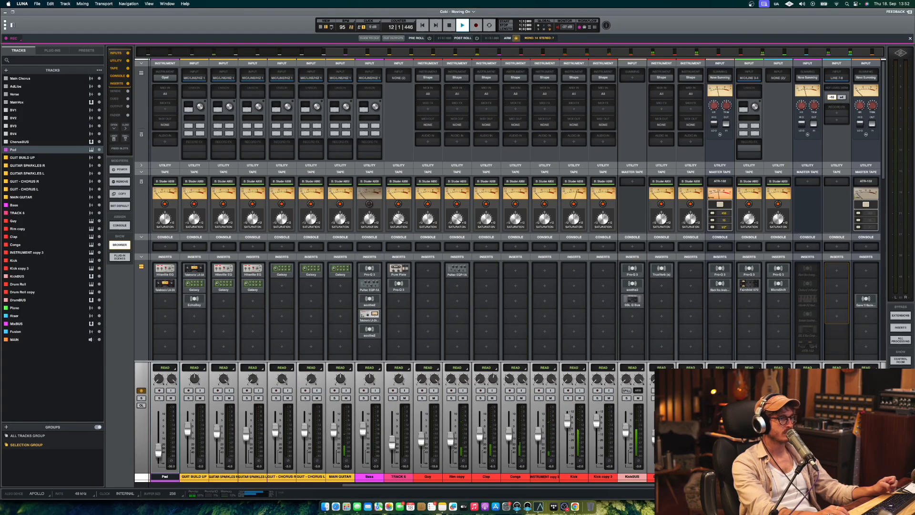
pyautogui.click(807, 347)
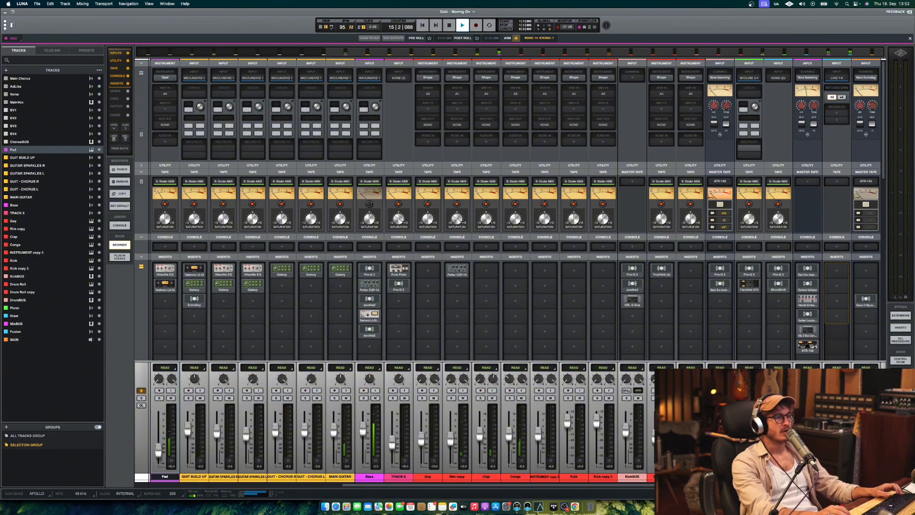
pyautogui.press('space')
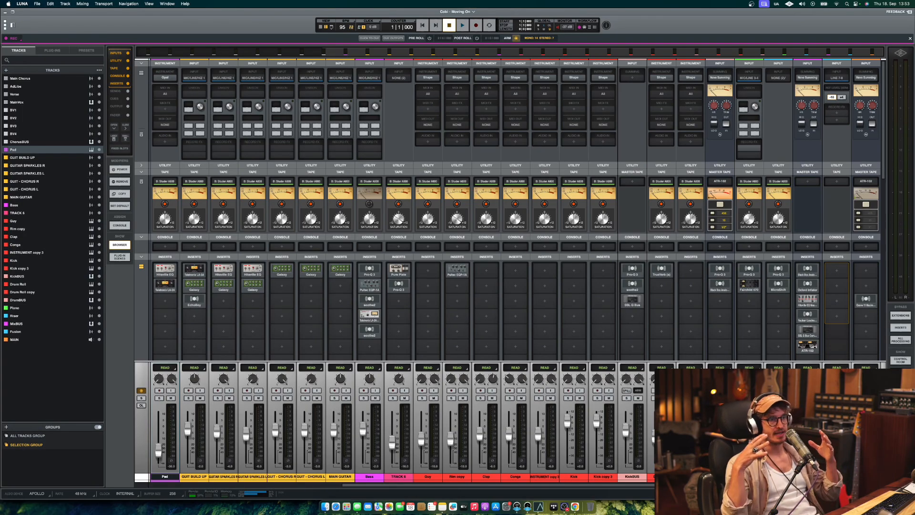
# Inspect the Black Box HG-2 insert on DrumBUS with playback running, and close it.
pyautogui.scroll(-3, 508, 205)
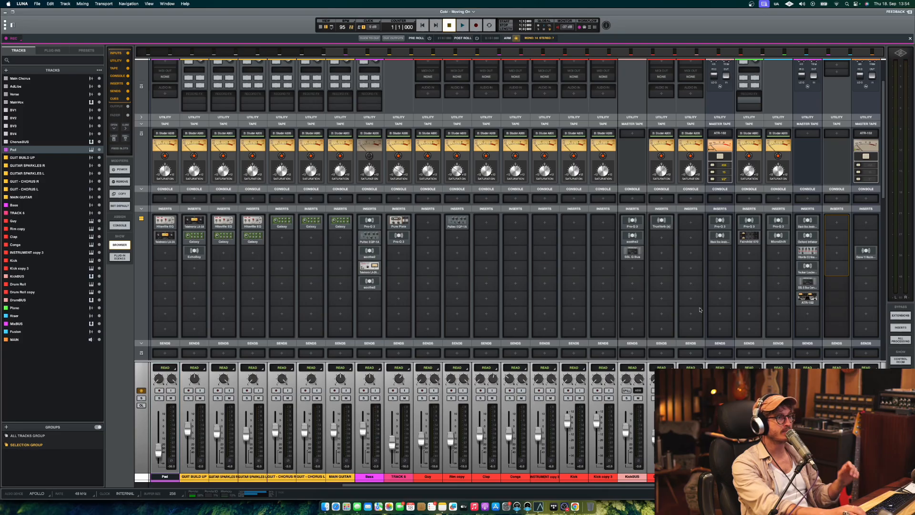
pyautogui.click(721, 240)
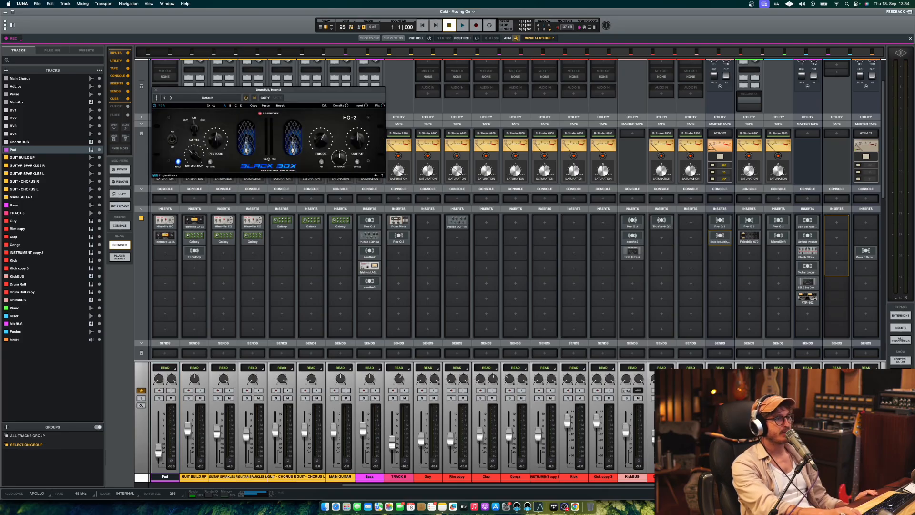
pyautogui.press('space')
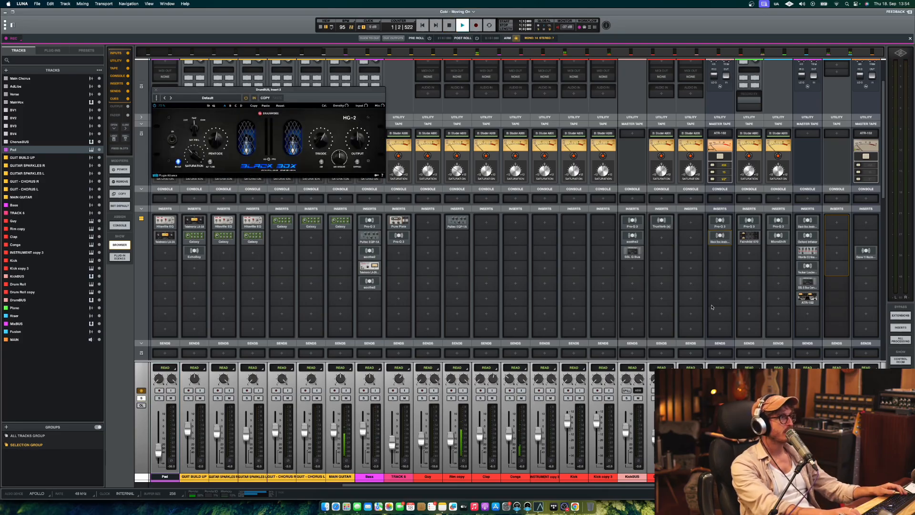
pyautogui.click(721, 238)
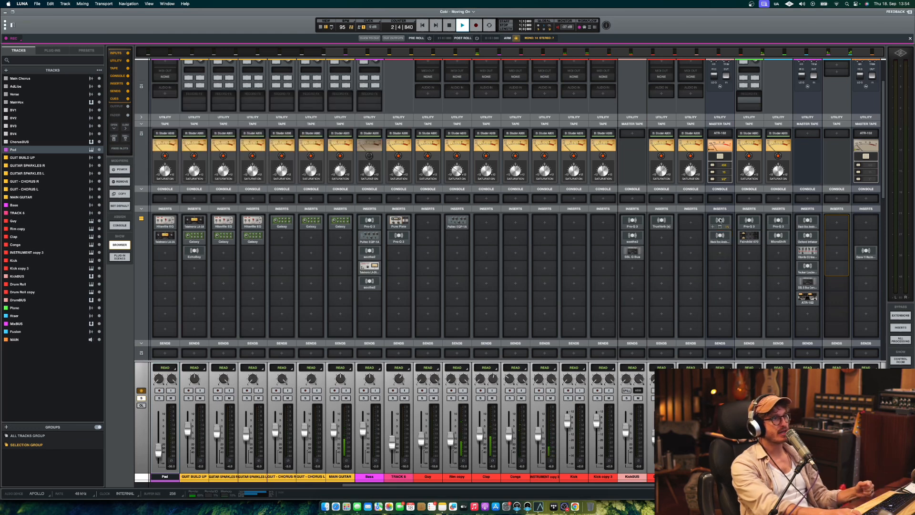
# Inspect the Pro-Q 3 equalizer on DrumBUS, and open the ATR-102 master tape on the same bus.
pyautogui.click(721, 220)
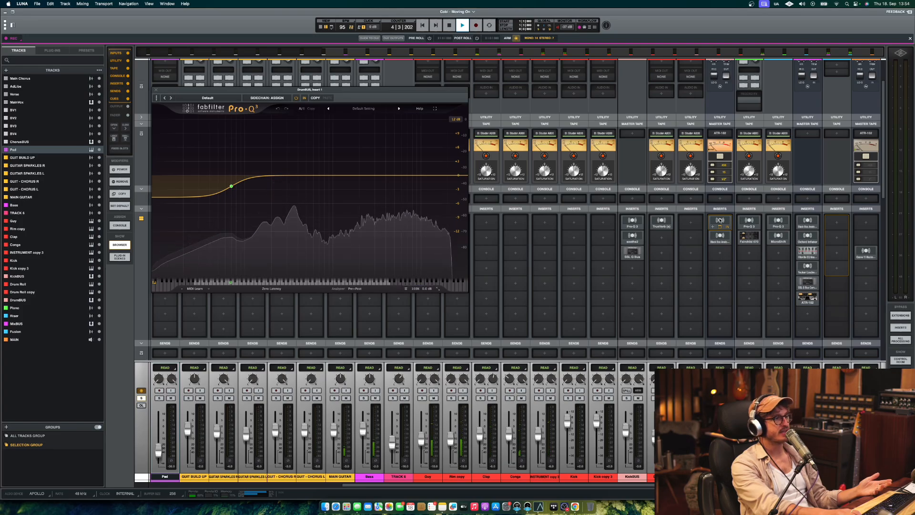
pyautogui.click(720, 220)
pyautogui.scroll(3, 720, 191)
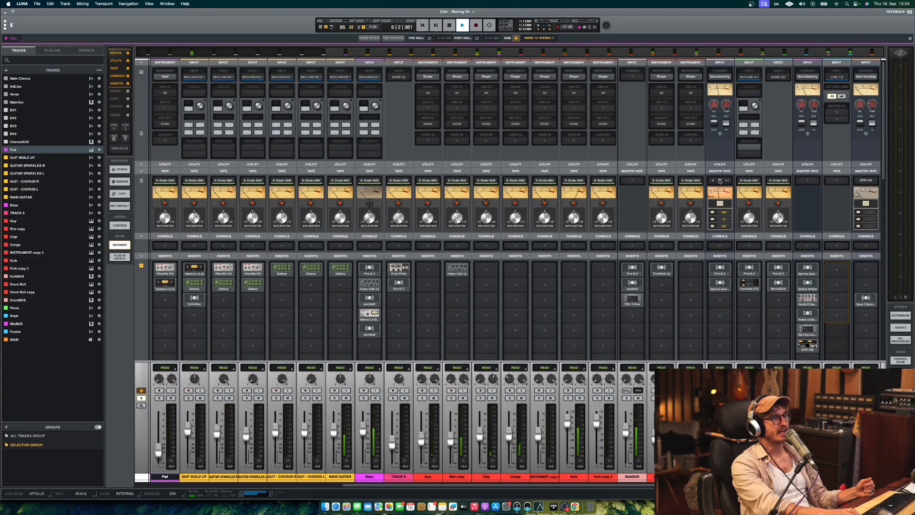
pyautogui.click(720, 181)
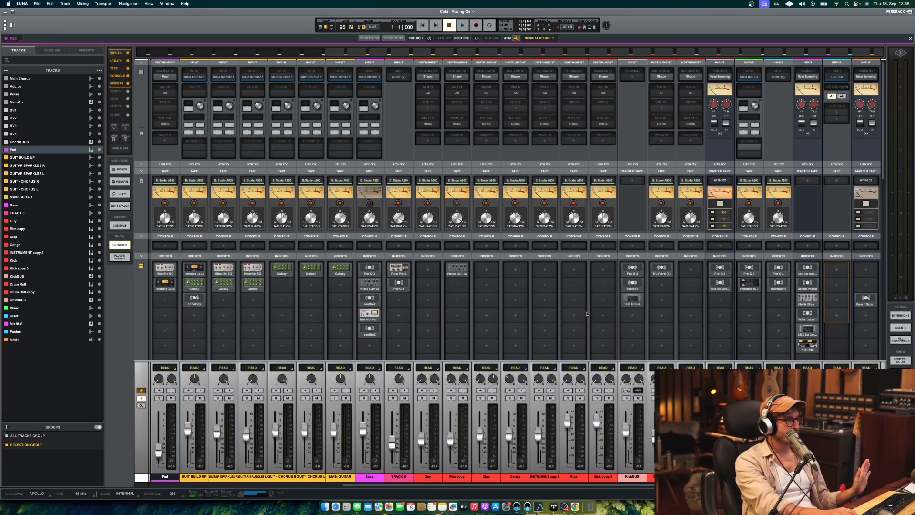
# Inspect the Pultec EQP-1A on the Rim copy track, and open the Pro-Q 3 equalizer on KickBUS.
pyautogui.click(457, 269)
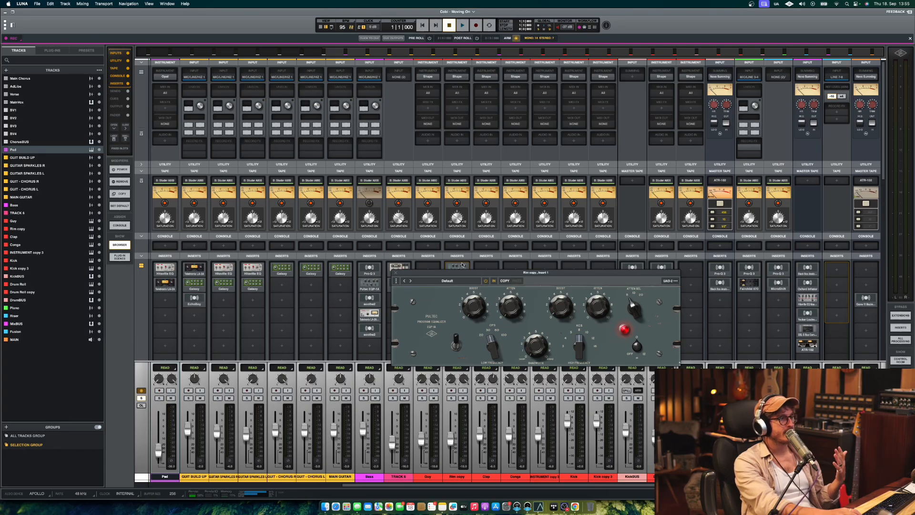
pyautogui.click(461, 265)
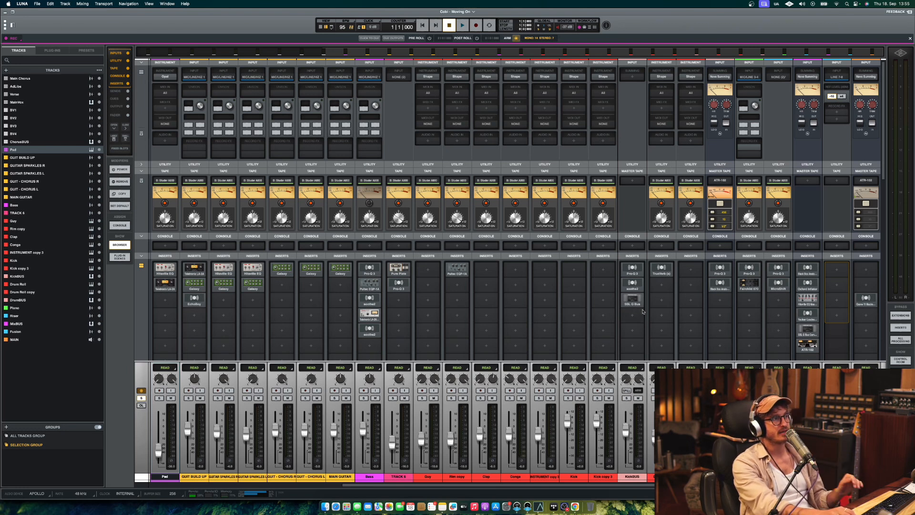
pyautogui.click(632, 267)
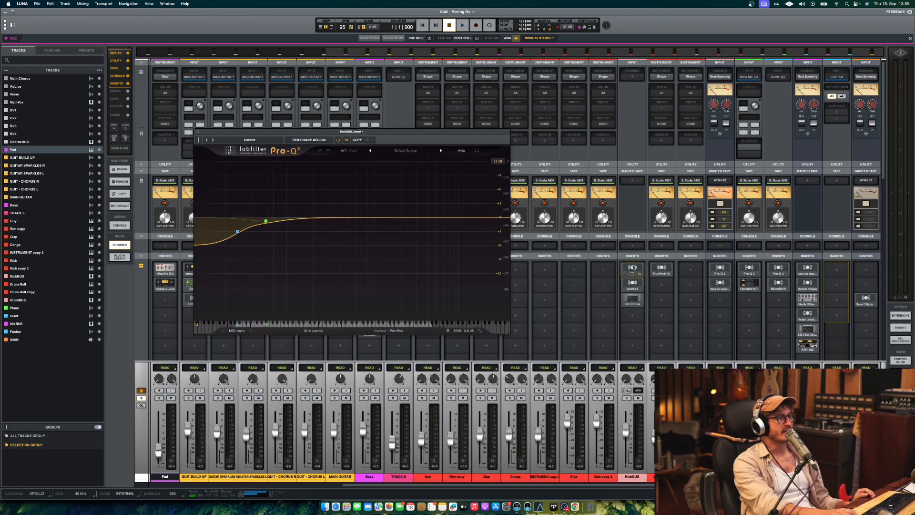
# Close KickBUS's Pro-Q 3, open its soothe2 insert and move it clear of the tracks, with the playback start set at 4|3.
pyautogui.click(633, 267)
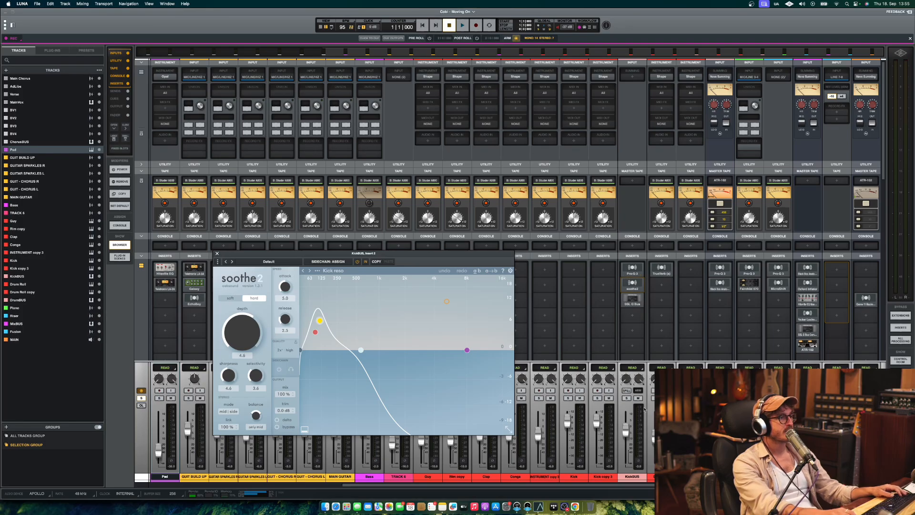
pyautogui.press('space')
pyautogui.press('super+equal')
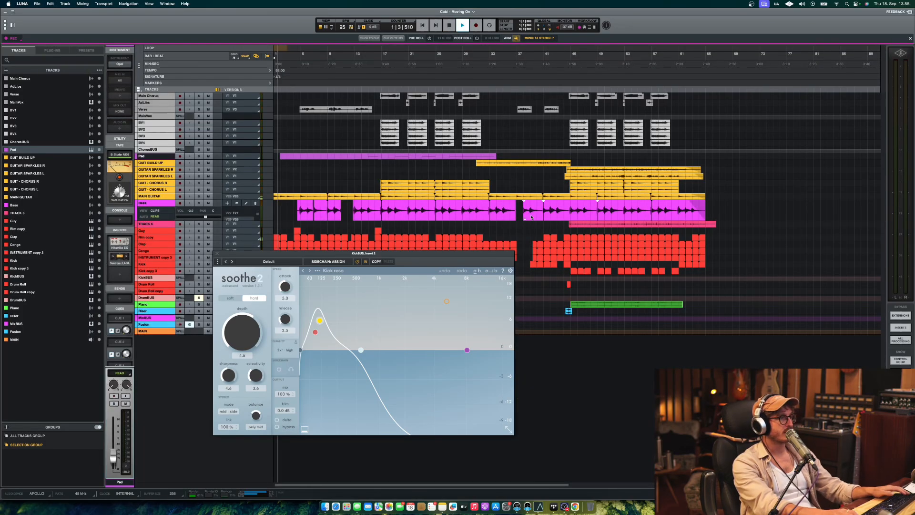
pyautogui.click(297, 165)
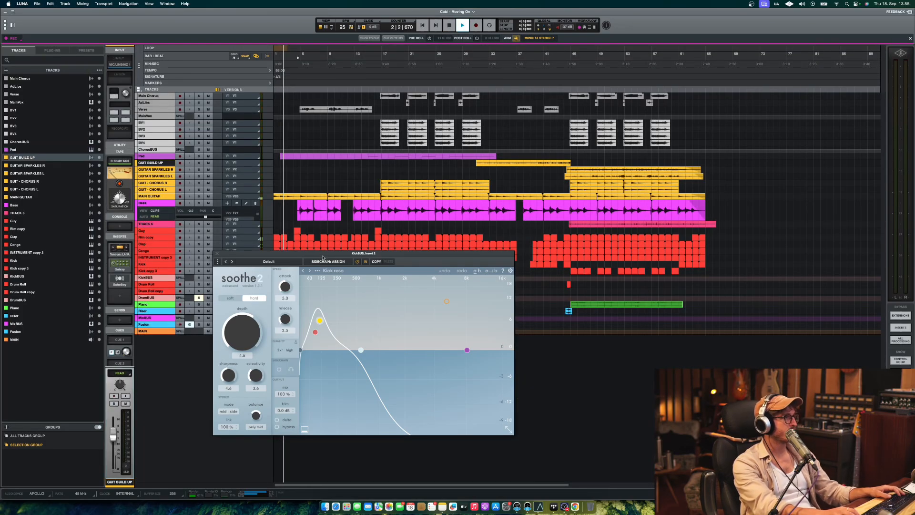
pyautogui.moveTo(322, 257); pyautogui.dragTo(566, 294)
# Play the song repeatedly from 4|3 to examine how soothe2 acts on KickBUS, and close the plug-in with playback stopped.
pyautogui.press('space')
pyautogui.press('space')
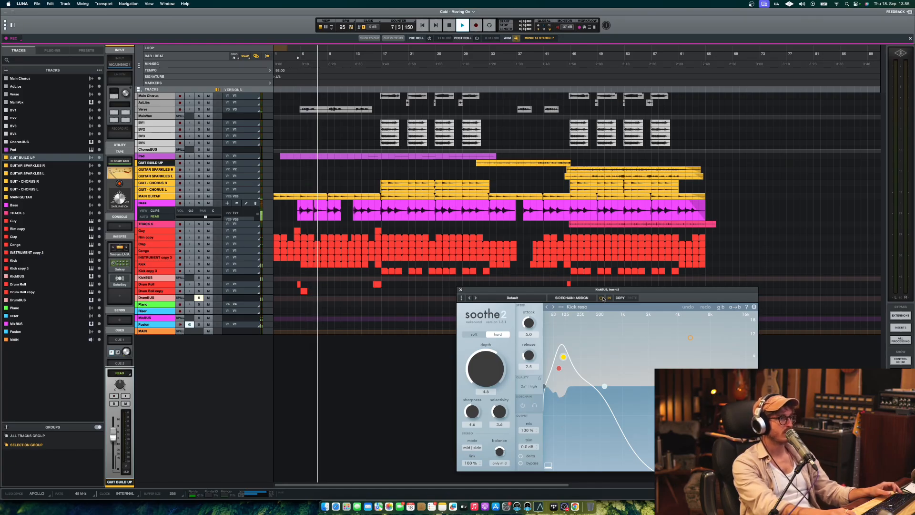
pyautogui.press('space')
pyautogui.press('space')
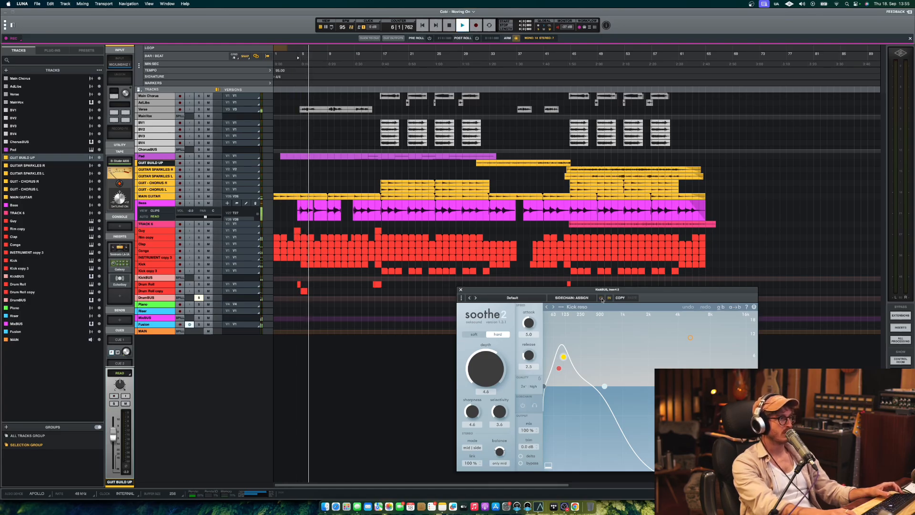
pyautogui.press('space')
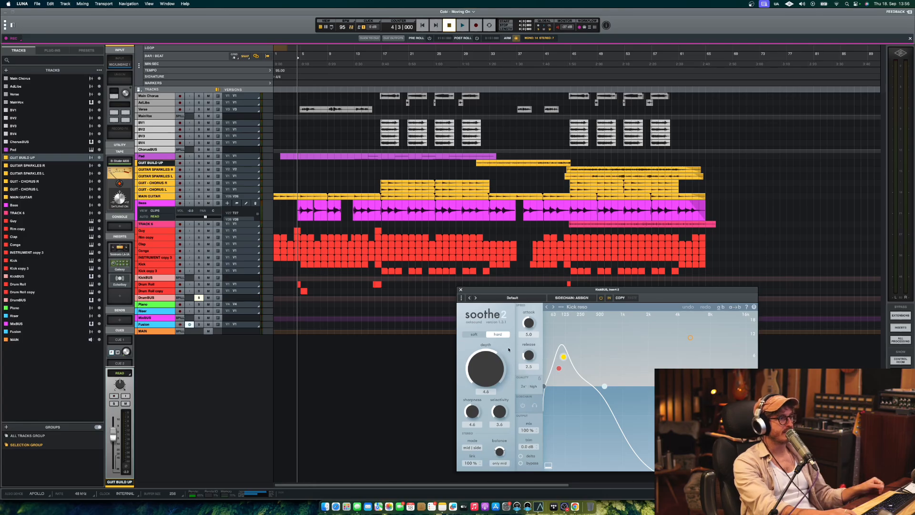
pyautogui.press('space')
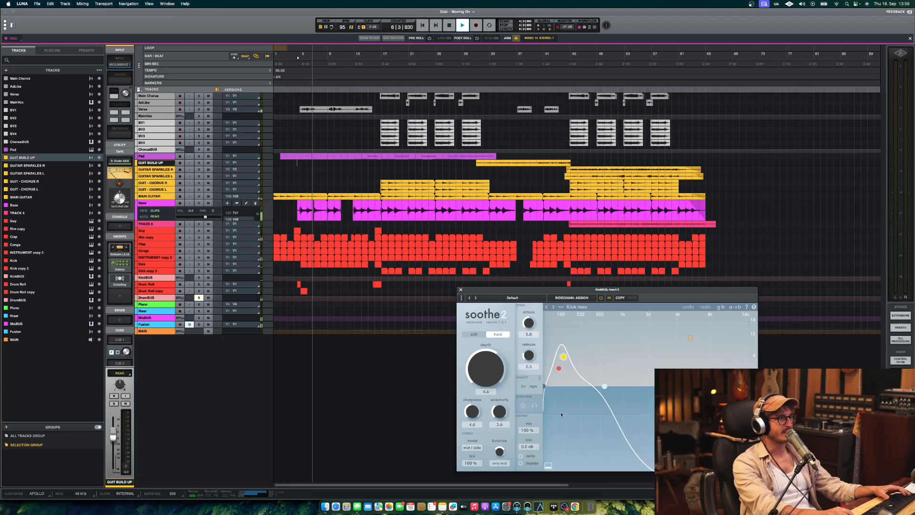
pyautogui.press('space')
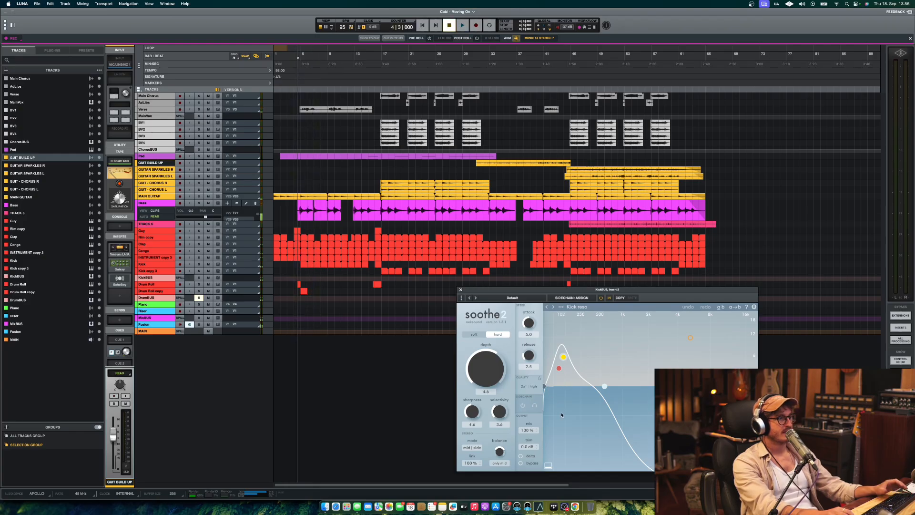
pyautogui.click(460, 289)
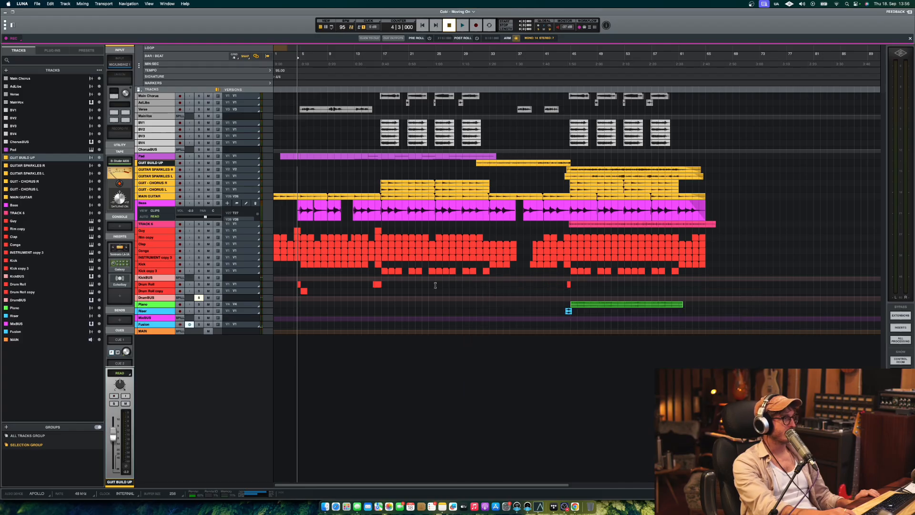
# Select KickBUS, inspect its SSL 4000 G bus compressor during a short playback, and close it.
pyautogui.click(57, 276)
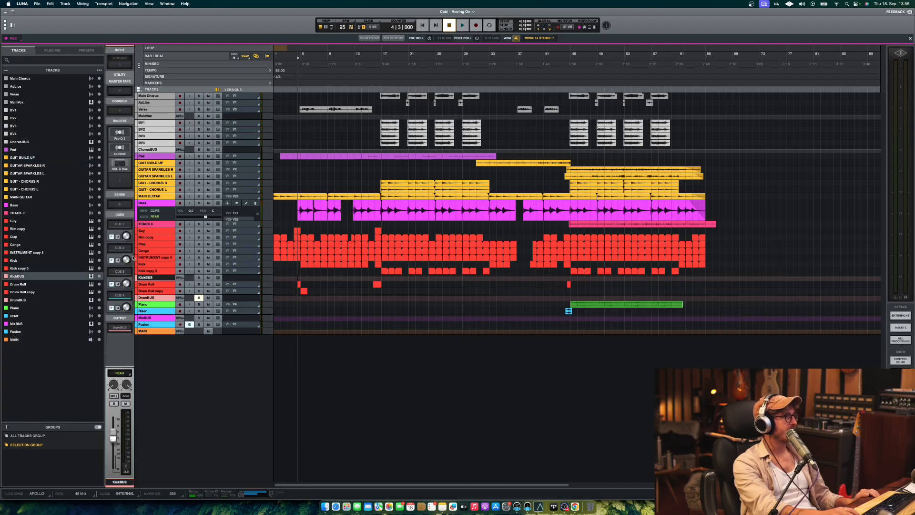
pyautogui.click(117, 164)
pyautogui.press('space')
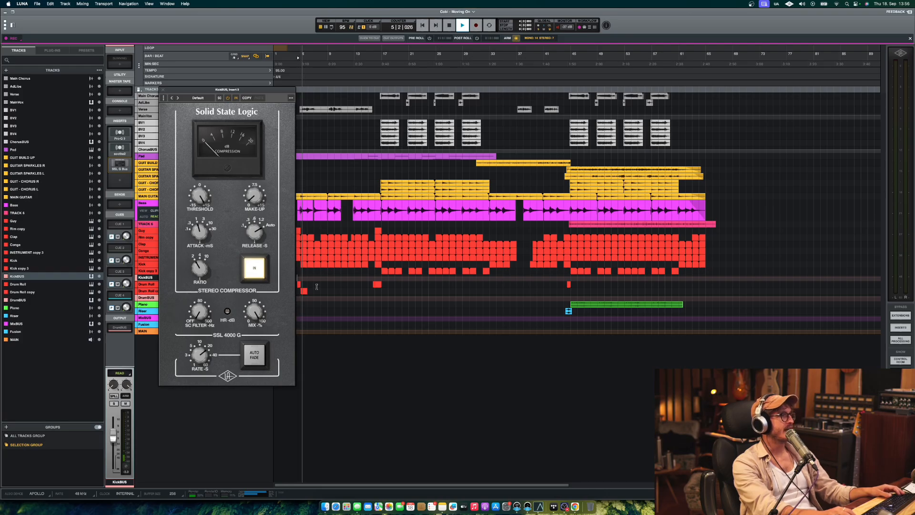
pyautogui.press('space')
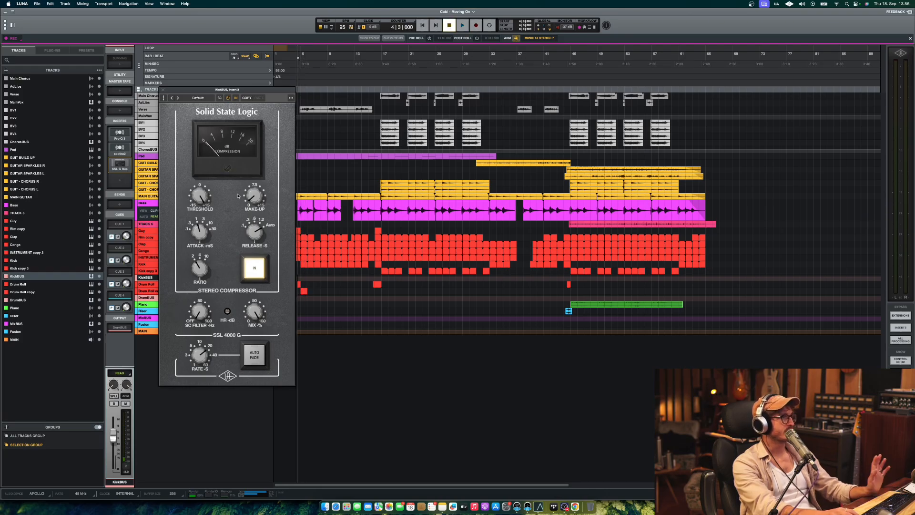
pyautogui.click(163, 90)
# Set the playback start at 13|2 in the timeline and play a passage with the mixer shown, ending with playback stopped.
pyautogui.press('super+equal')
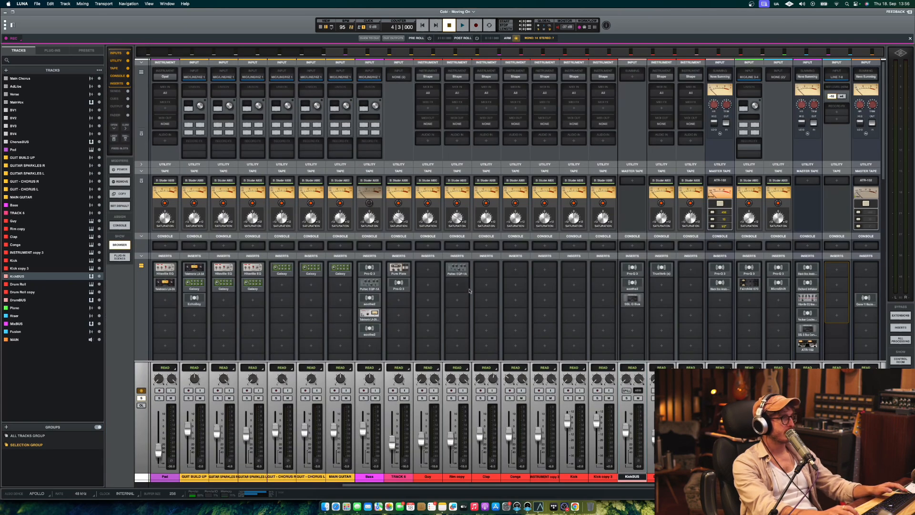
pyautogui.scroll(-2, 648, 314)
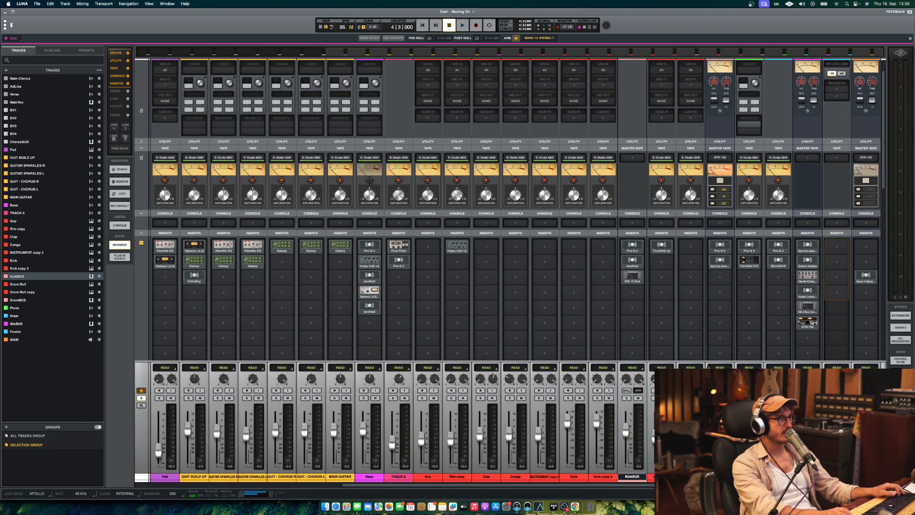
pyautogui.press('super+equal')
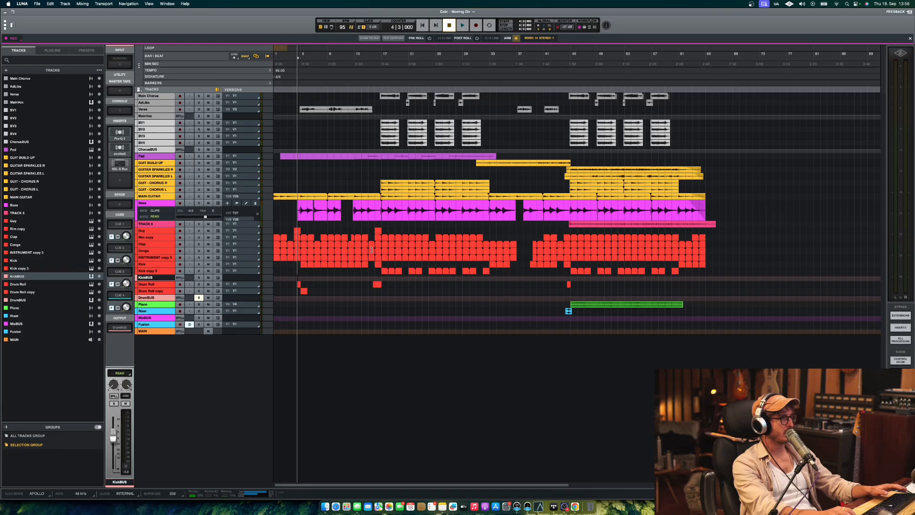
pyautogui.click(357, 225)
pyautogui.press('space')
pyautogui.press('super+equal')
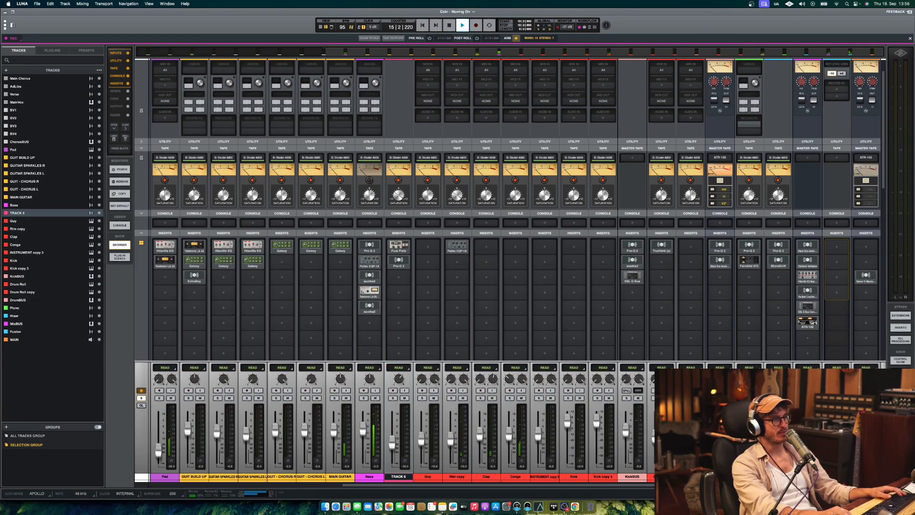
pyautogui.press('space')
# Solo the Bass track, inspect both bands of its Pro-Q 3 equalizer, and close the plug-in.
pyautogui.hscroll(-3, 489, 313)
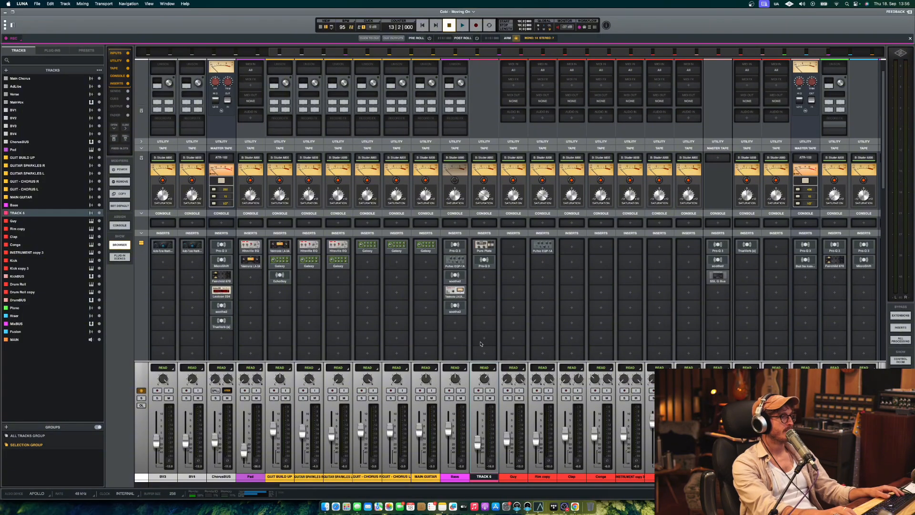
pyautogui.click(450, 397)
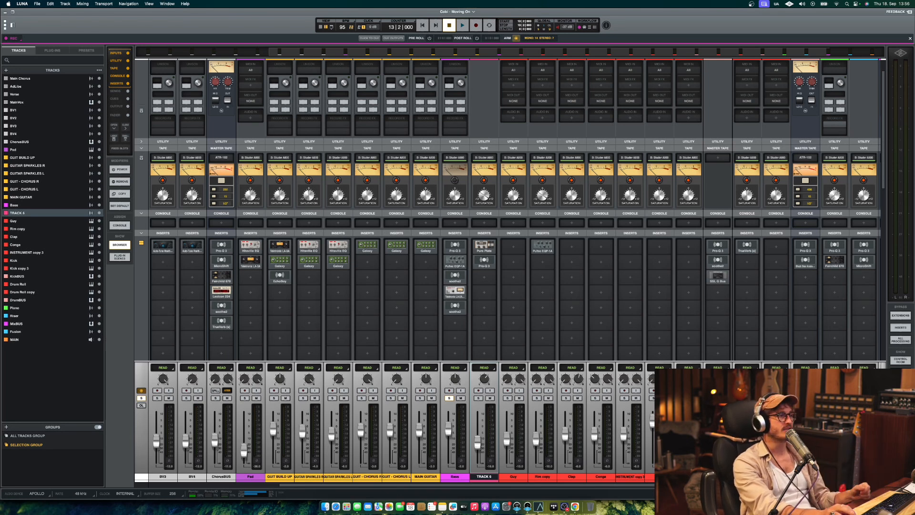
pyautogui.click(455, 245)
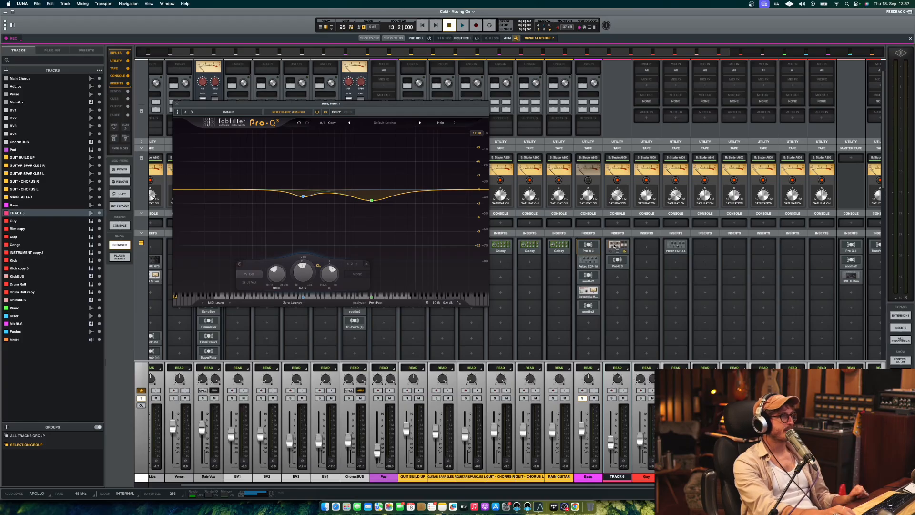
pyautogui.moveTo(306, 197)
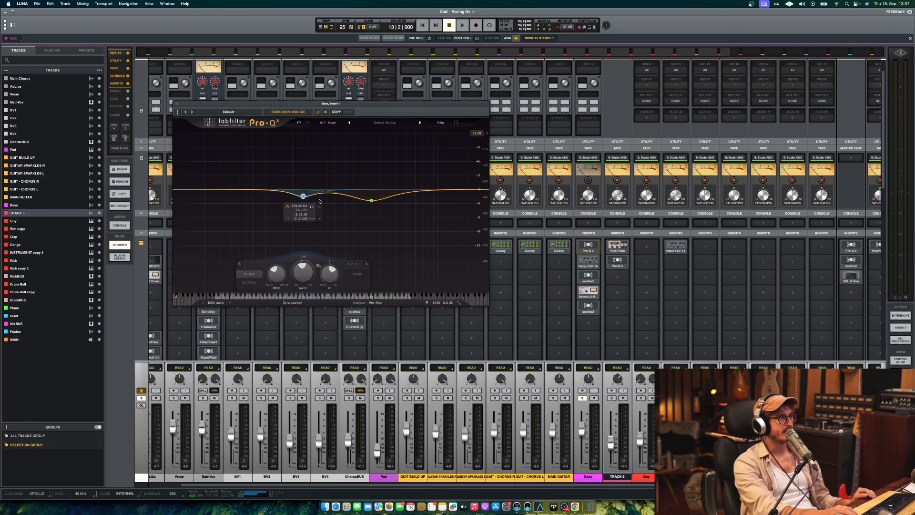
pyautogui.moveTo(382, 202)
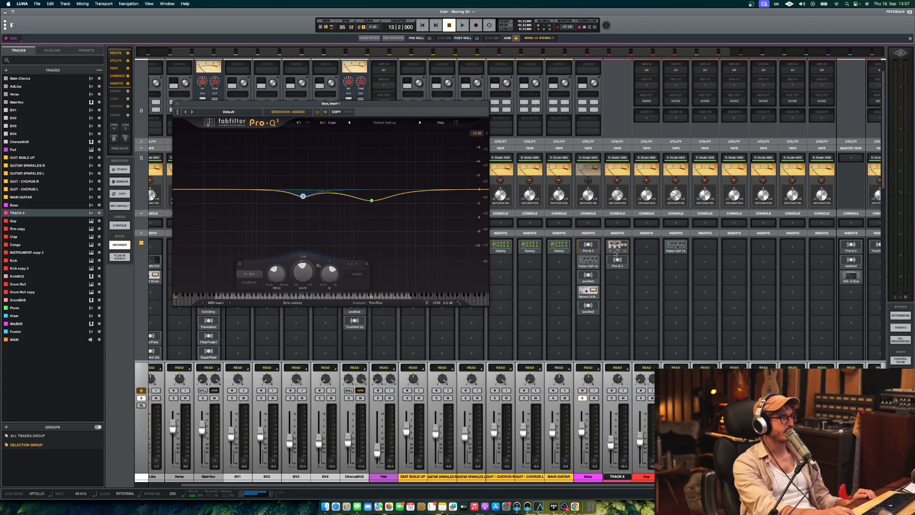
pyautogui.click(592, 245)
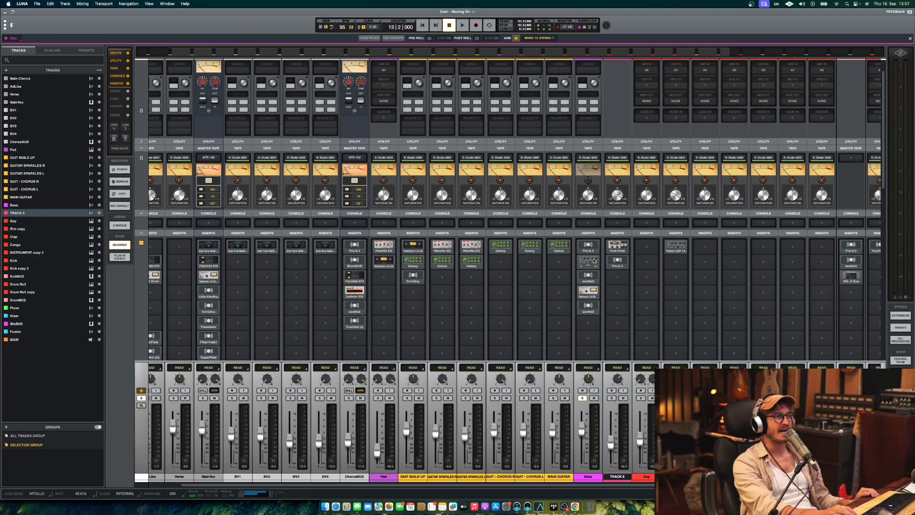
# Inspect the Pultec EQP-1A on the Bass track, close it, and listen to the soloed bass from 13|2.
pyautogui.click(595, 261)
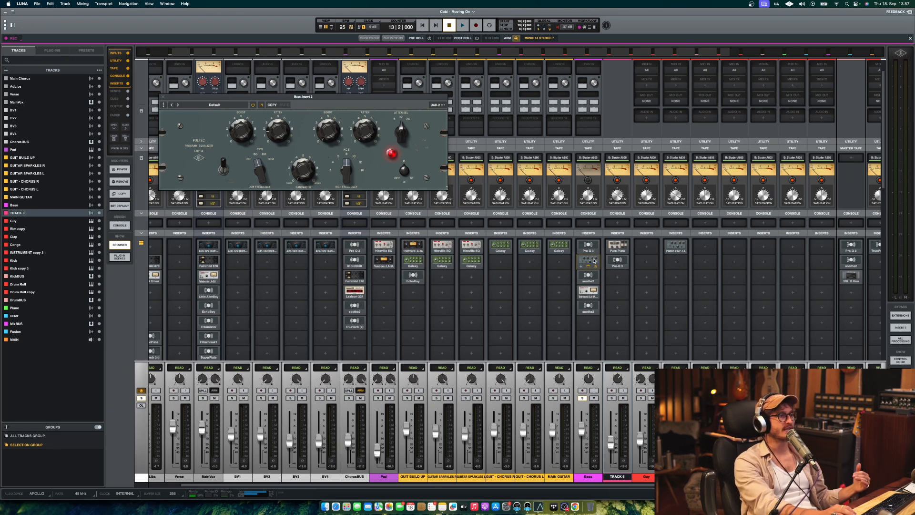
pyautogui.click(594, 261)
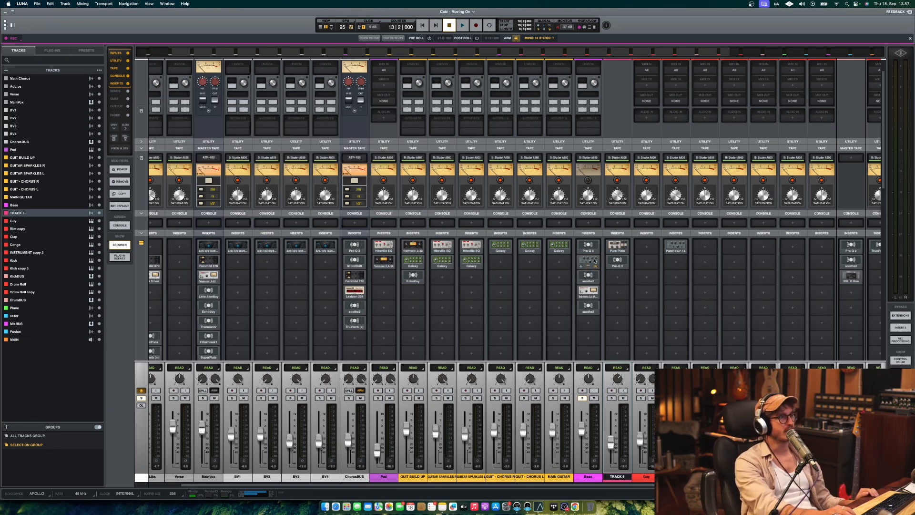
pyautogui.press('space')
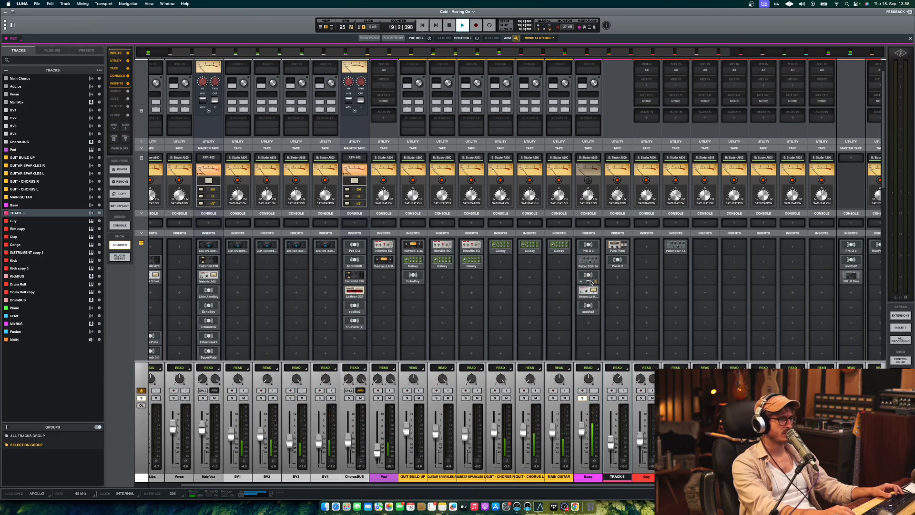
pyautogui.press('space')
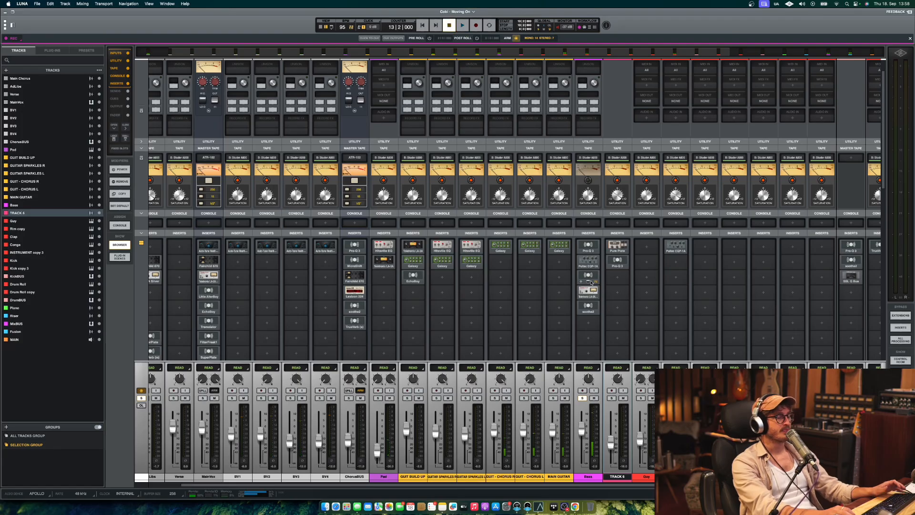
# Open the Bass track's Teletronix LA-2A, and examine its soothe2 in insert 3 during playback before closing soothe2.
pyautogui.hscroll(2, 591, 282)
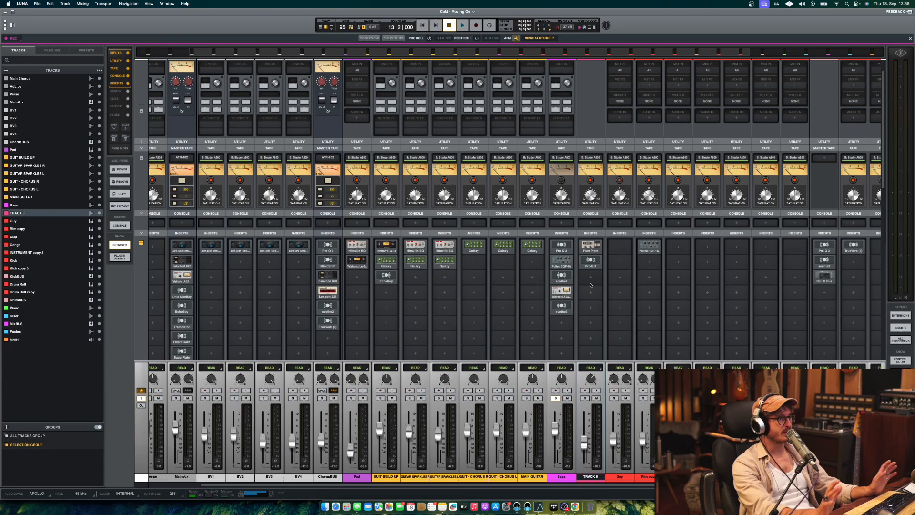
pyautogui.click(567, 292)
pyautogui.moveTo(485, 178); pyautogui.dragTo(338, 98)
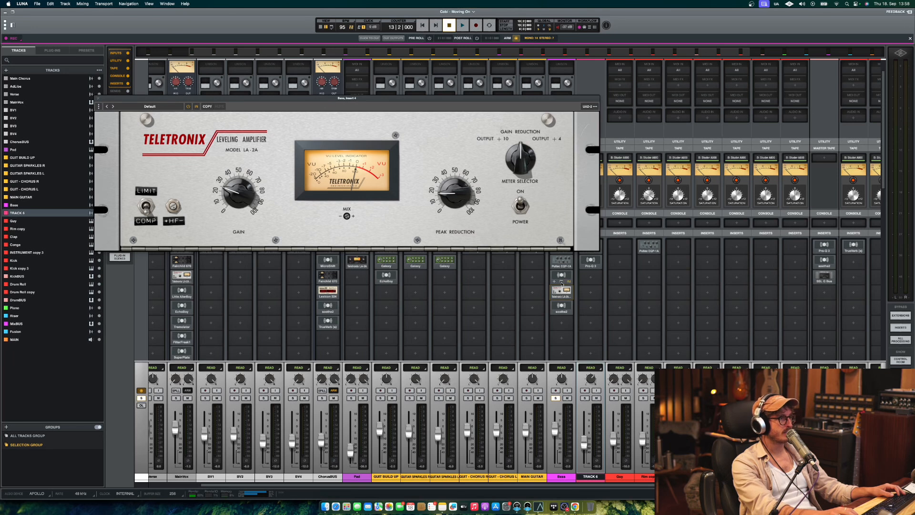
pyautogui.click(562, 283)
pyautogui.moveTo(289, 98); pyautogui.dragTo(385, 96)
pyautogui.press('space')
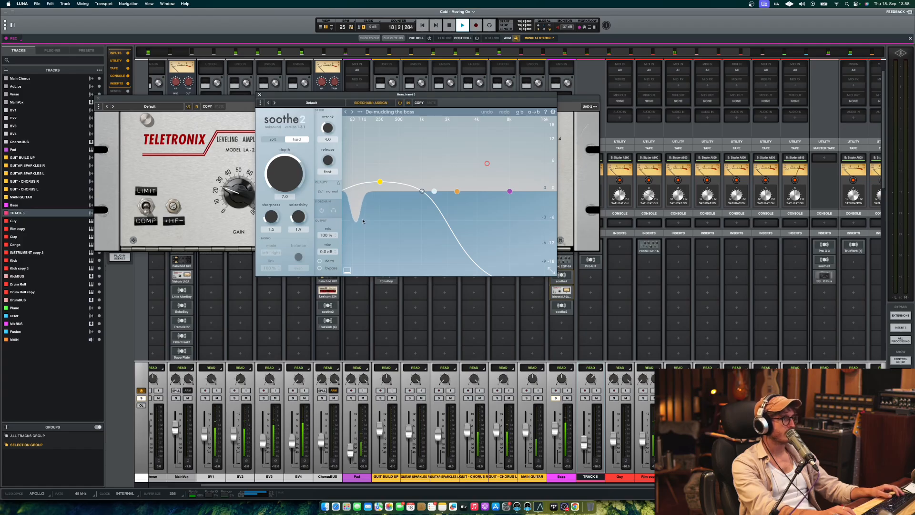
pyautogui.click(259, 94)
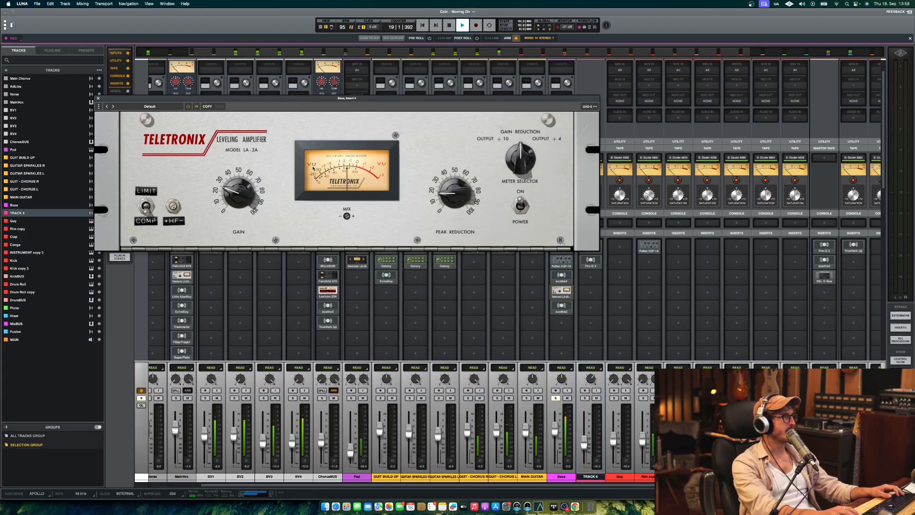
# Stop and replay the soloed bass from 13|2 with the LA-2A shown, and close the compressor.
pyautogui.press('space')
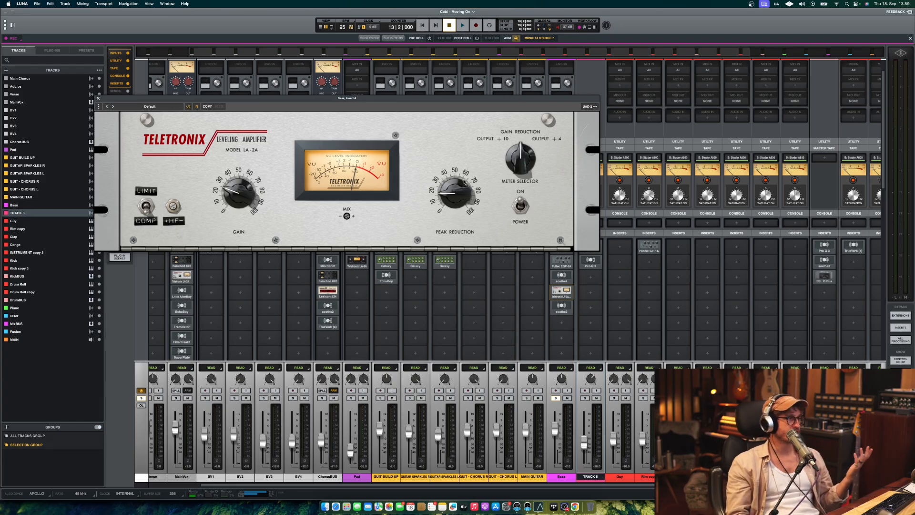
pyautogui.press('space')
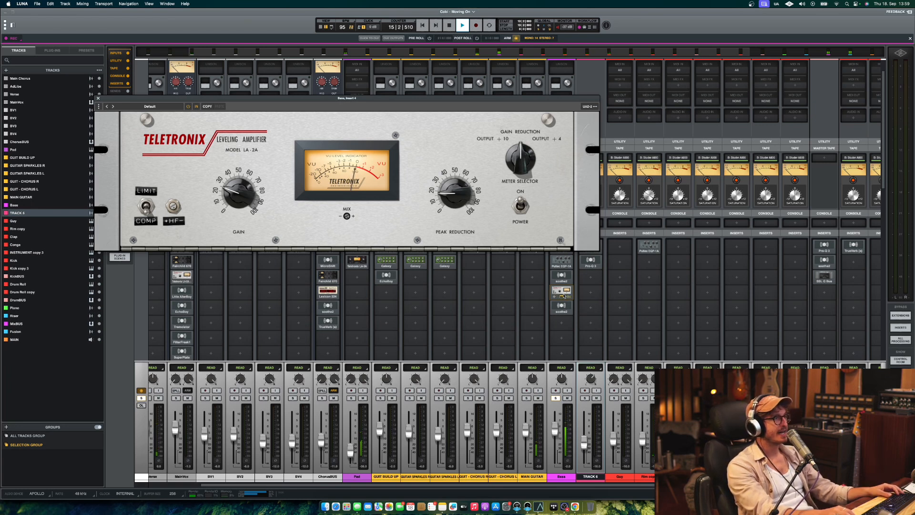
pyautogui.click(563, 295)
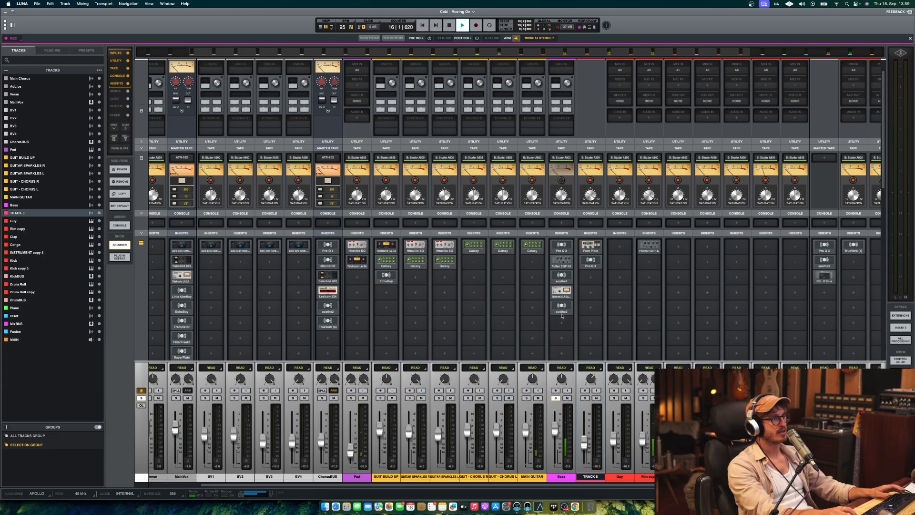
# Inspect the second soothe2 on the Bass track in insert 5, stop playback, and close the plug-in.
pyautogui.click(561, 306)
pyautogui.press('space')
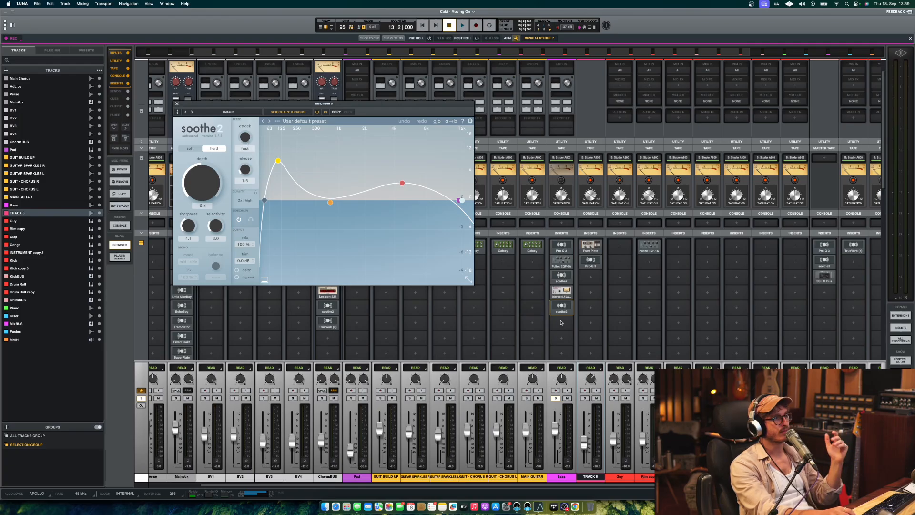
pyautogui.click(565, 306)
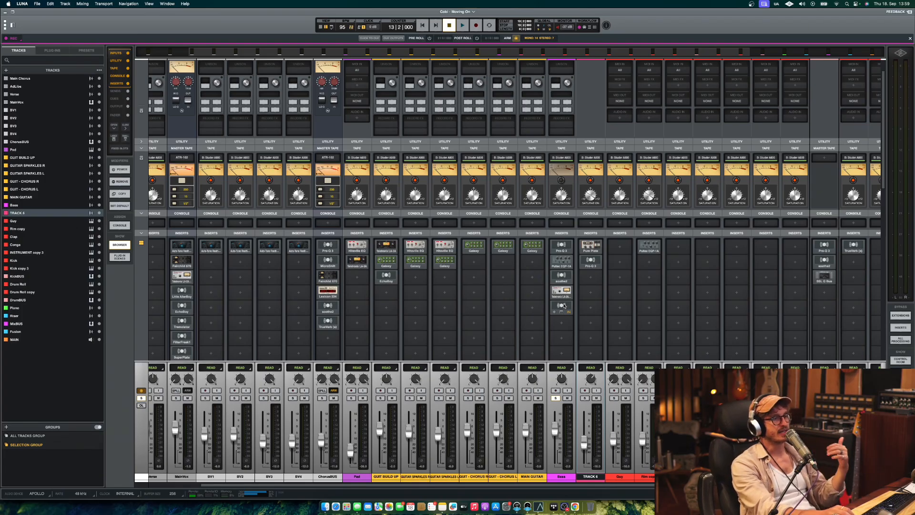
# Listen to the bass together with the drums from 13|2 while viewing the bass and drum channels in the mixer.
pyautogui.hscroll(7, 602, 375)
pyautogui.scroll(-10, 602, 376)
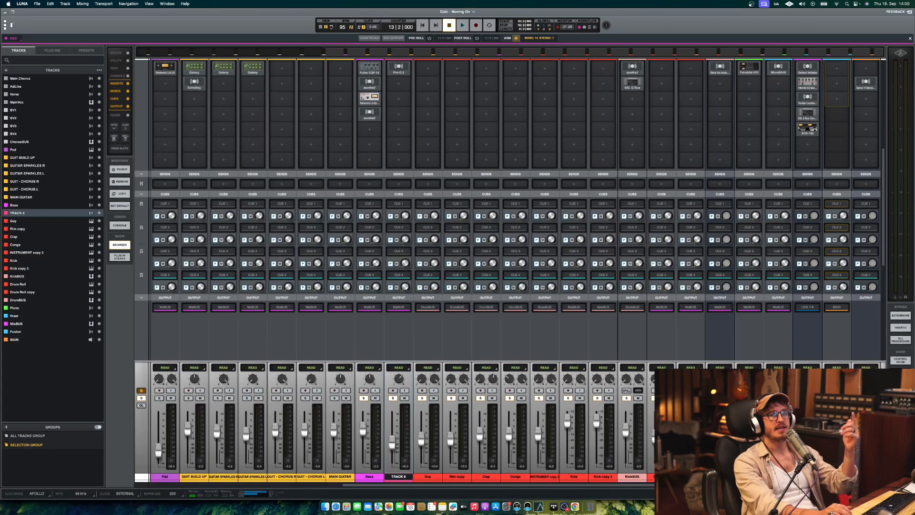
pyautogui.press('space')
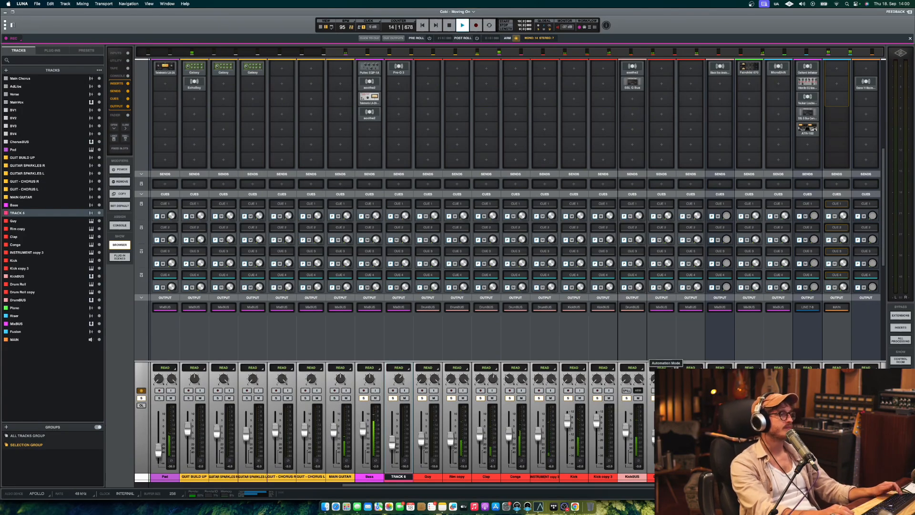
pyautogui.hscroll(-2, 666, 370)
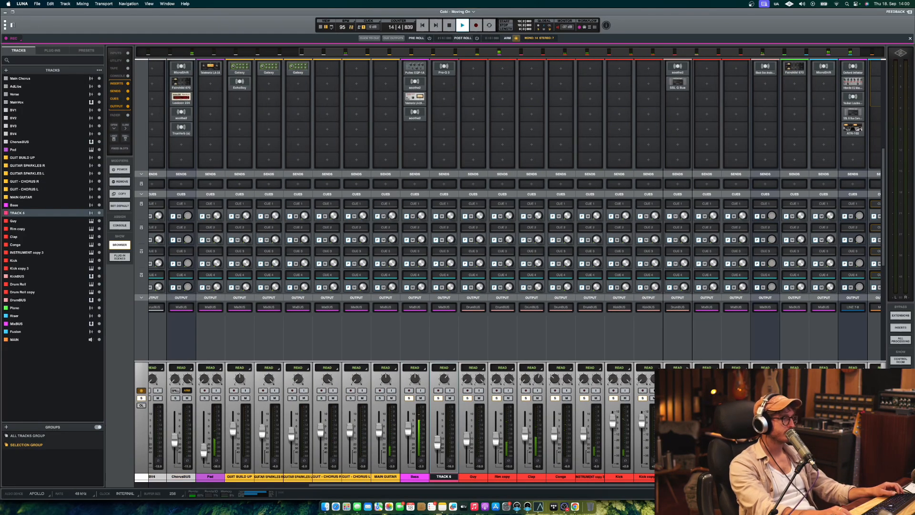
pyautogui.hscroll(2, 666, 370)
pyautogui.scroll(5, 666, 355)
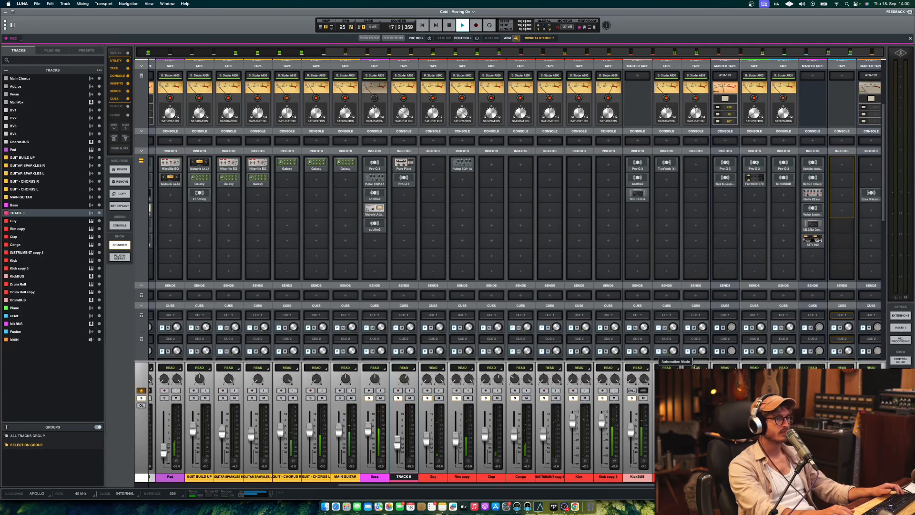
pyautogui.press('space')
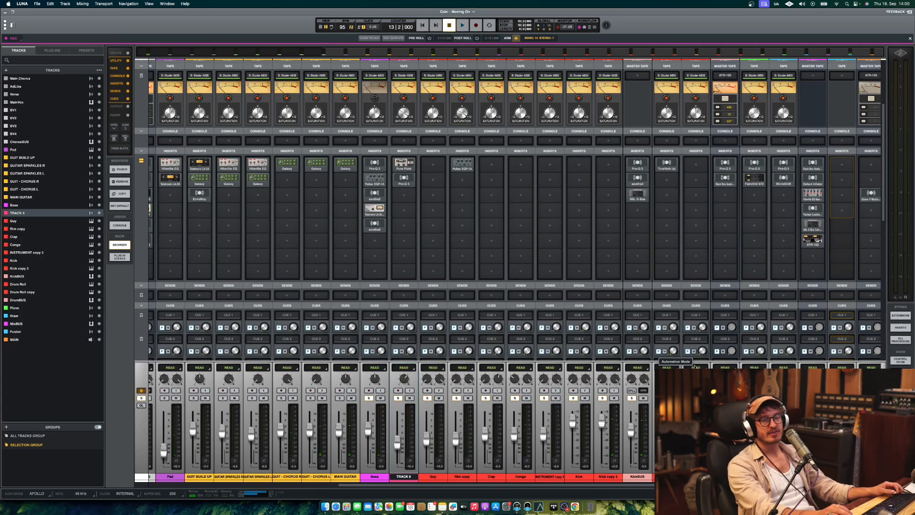
# Switch to the timeline, enlarge the track heights, and add the MAIN GUITAR track to the soloed tracks.
pyautogui.hscroll(-5, 495, 401)
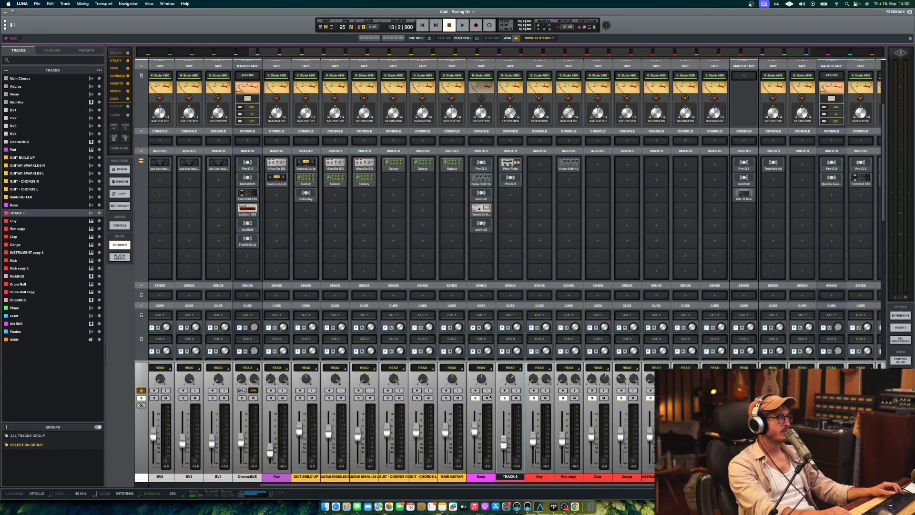
pyautogui.hscroll(-2, 462, 408)
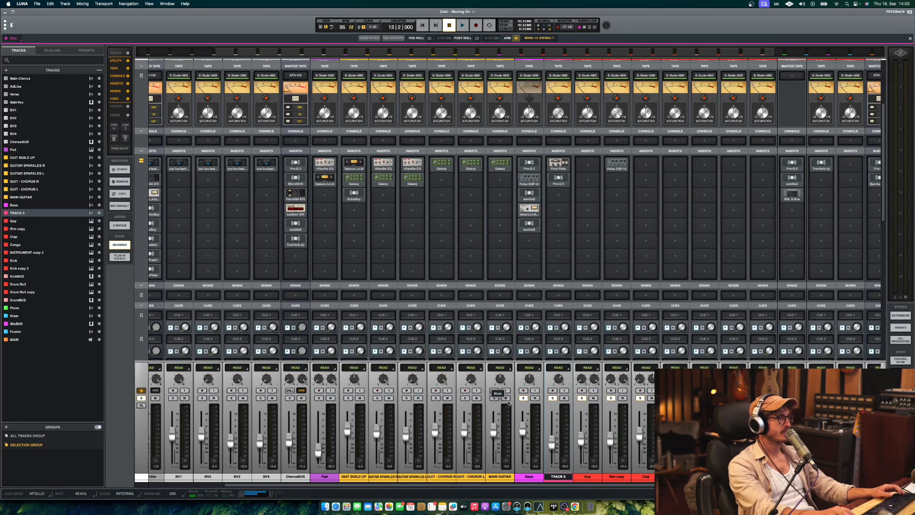
pyautogui.press('super+equal')
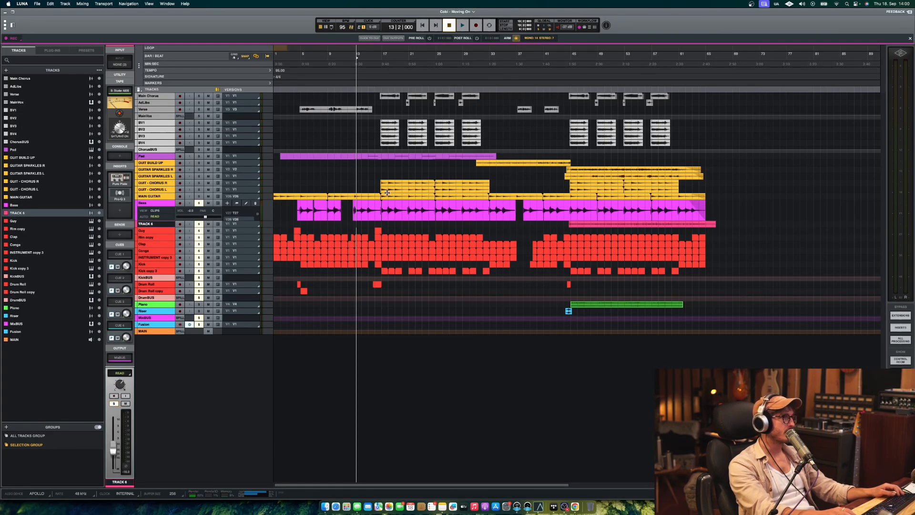
pyautogui.hotkey('ctrl', 'Up')
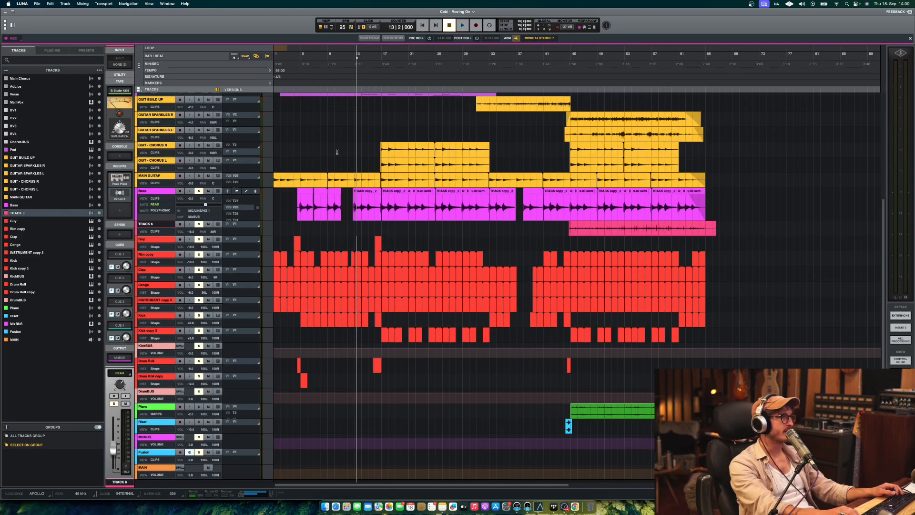
pyautogui.click(199, 175)
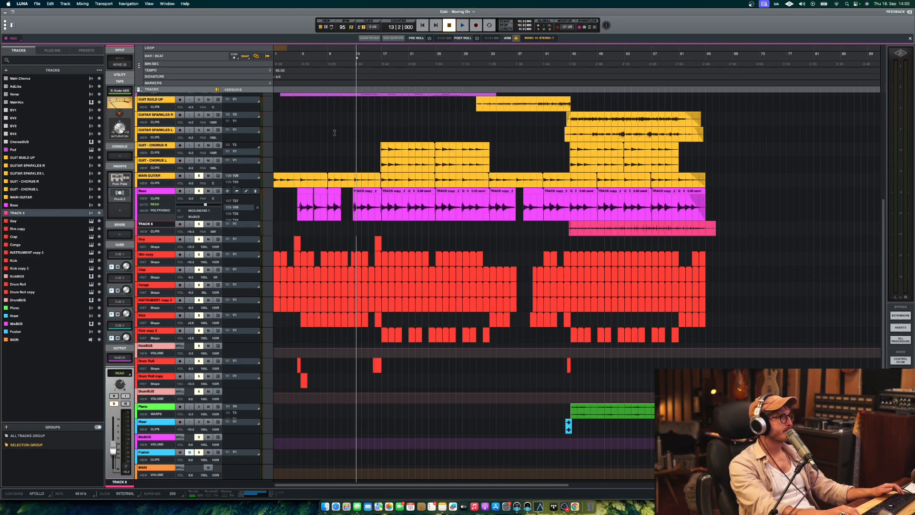
# Listen to the main guitar with bass and drums from the song's start, and inspect the Galaxy Tape Echo on MAIN GUITAR before closing it.
pyautogui.click(422, 24)
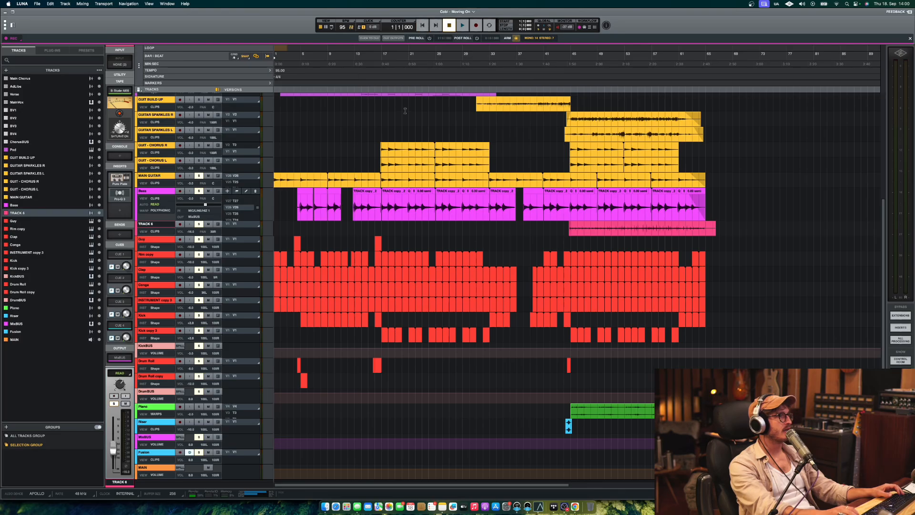
pyautogui.press('super+equal')
pyautogui.press('space')
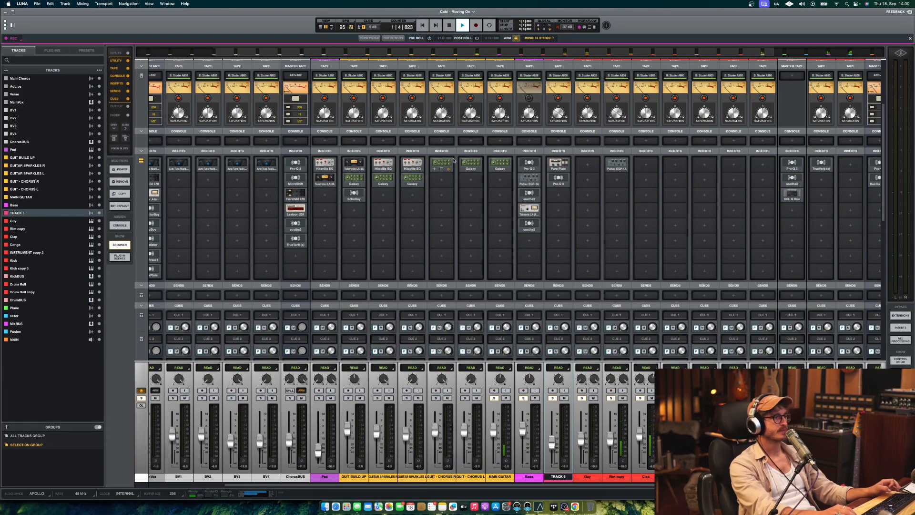
pyautogui.press('space')
pyautogui.click(499, 162)
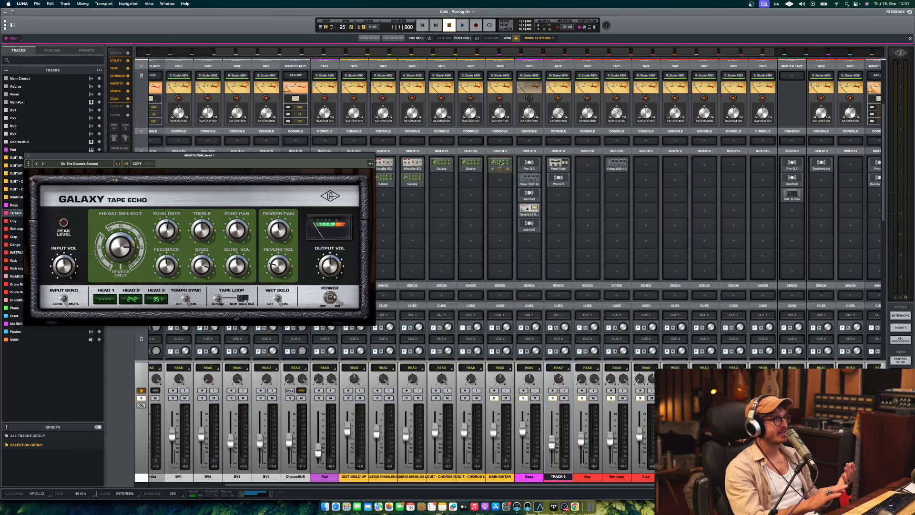
pyautogui.click(500, 164)
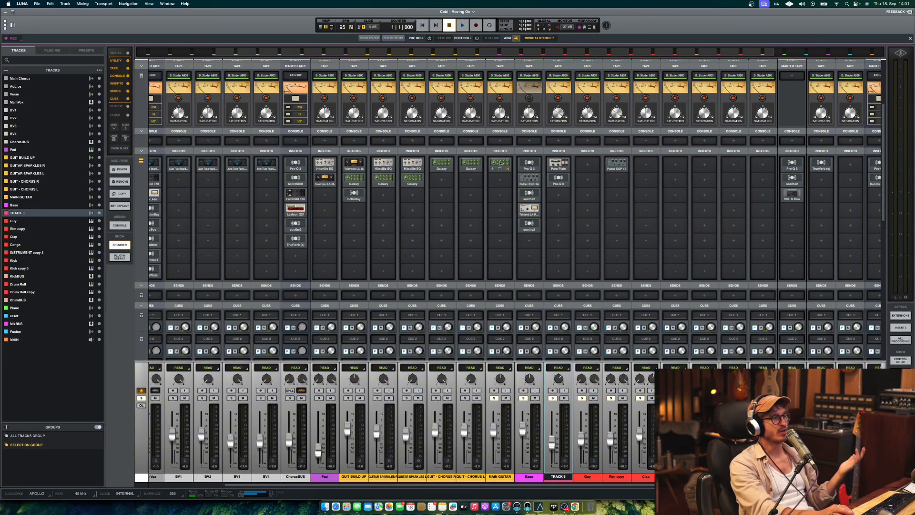
# Play the soloed guitar, bass and drums from 12|4 in the timeline, and stop playback.
pyautogui.press('super+equal')
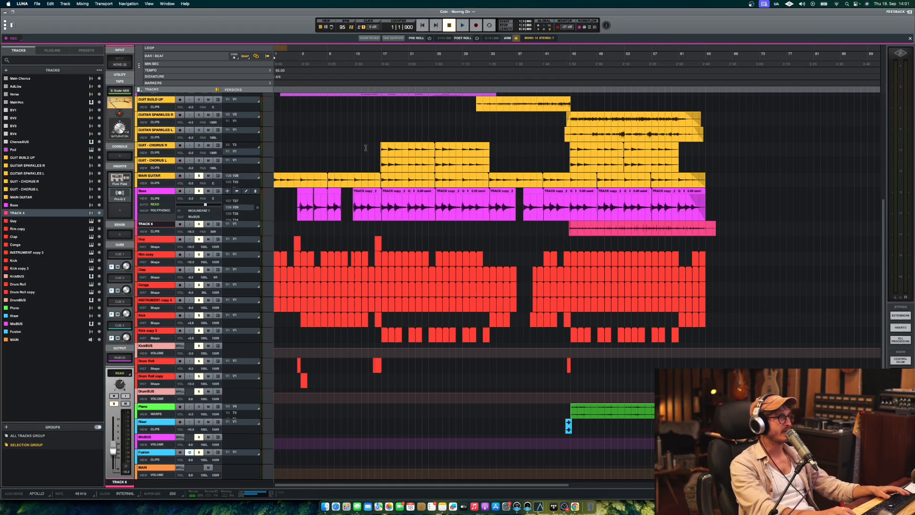
pyautogui.click(353, 134)
pyautogui.press('space')
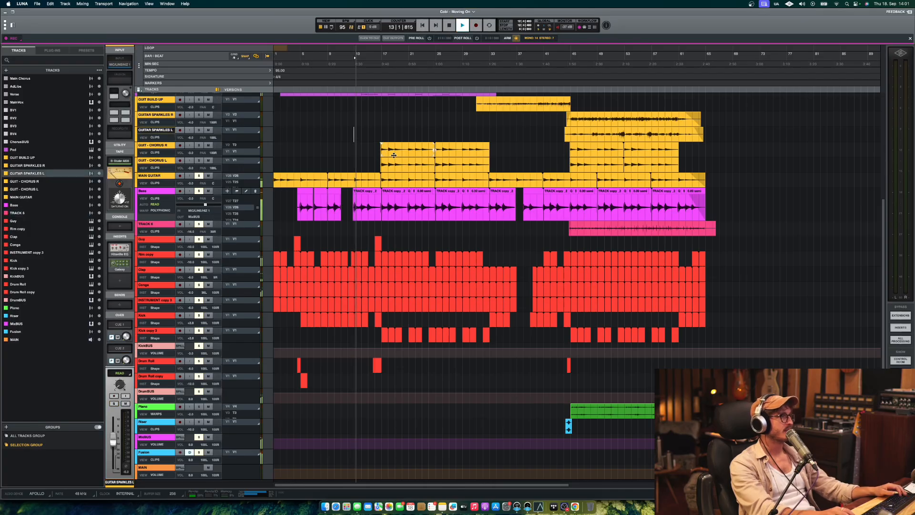
pyautogui.scroll(5, 396, 162)
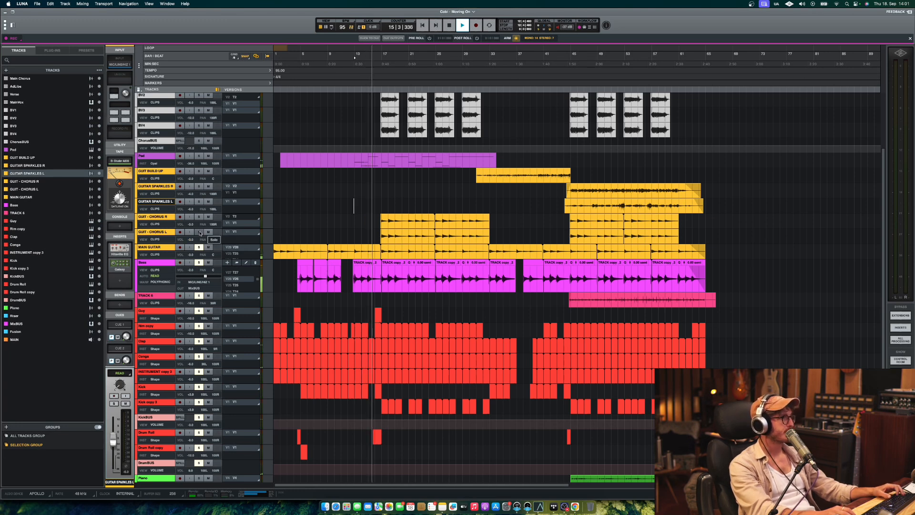
pyautogui.press('space')
# Solo GUIT - CHORUS R and GUIT - CHORUS L as well, and audition them from 14|1 in the mixer.
pyautogui.moveTo(200, 232); pyautogui.dragTo(195, 214)
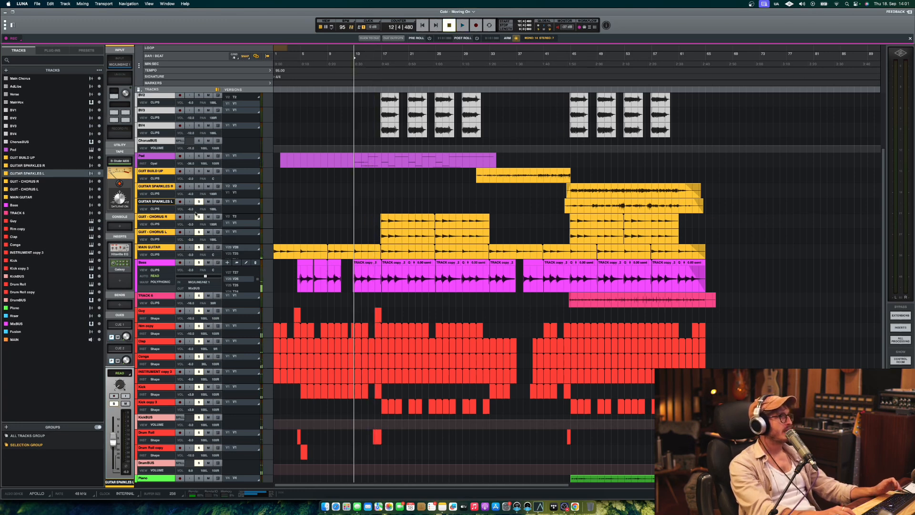
pyautogui.click(198, 201)
pyautogui.click(357, 217)
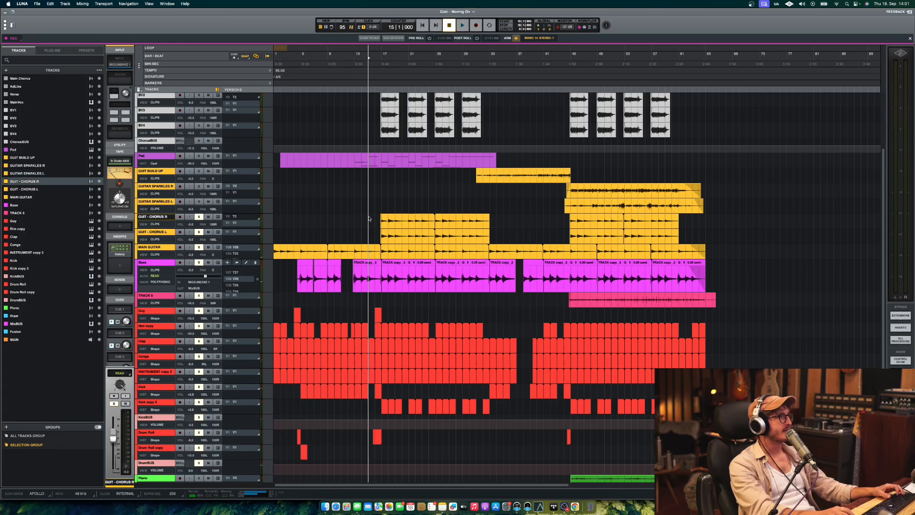
pyautogui.press('space')
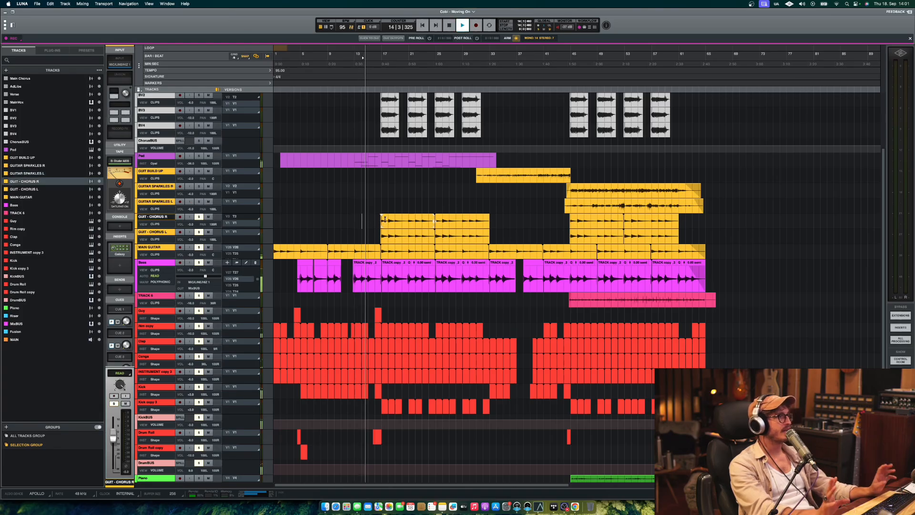
pyautogui.press('super+equal')
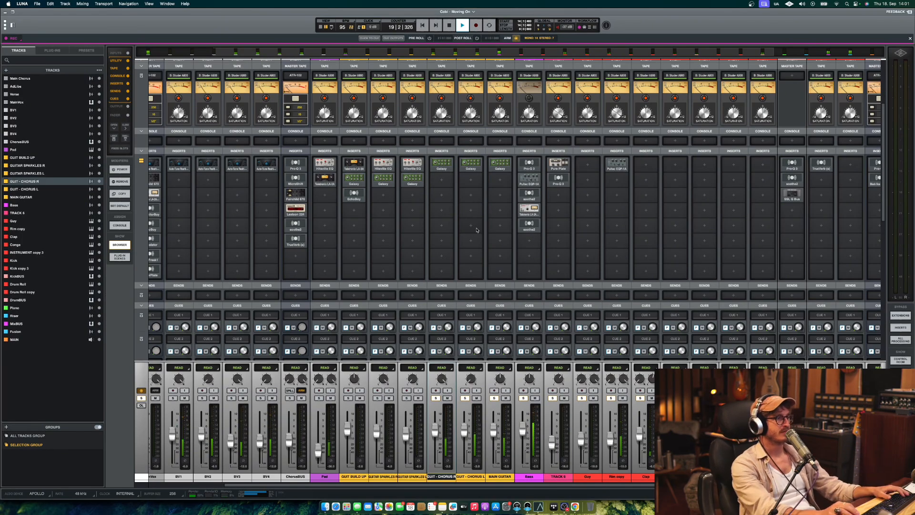
pyautogui.press('space')
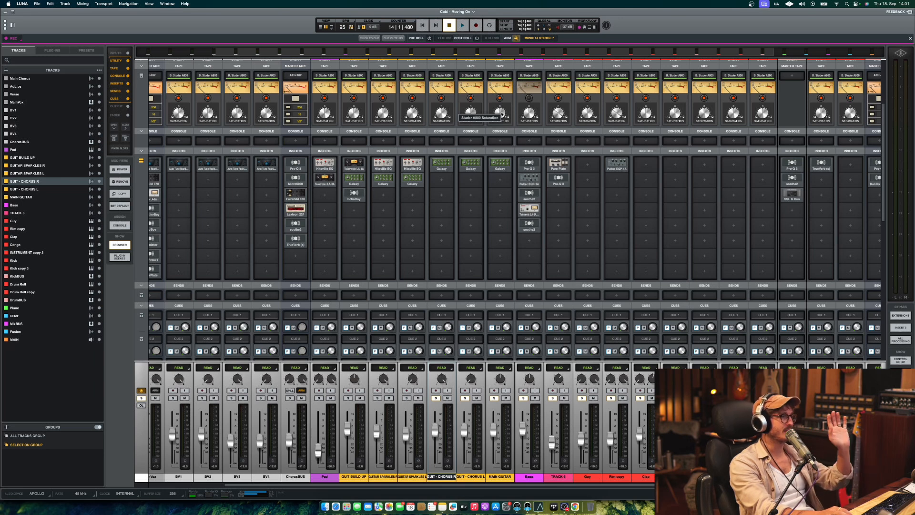
# Place the playhead at 43|4 in the timeline, and add GUITAR SPARKLES R and L to the soloed tracks.
pyautogui.press('super+equal')
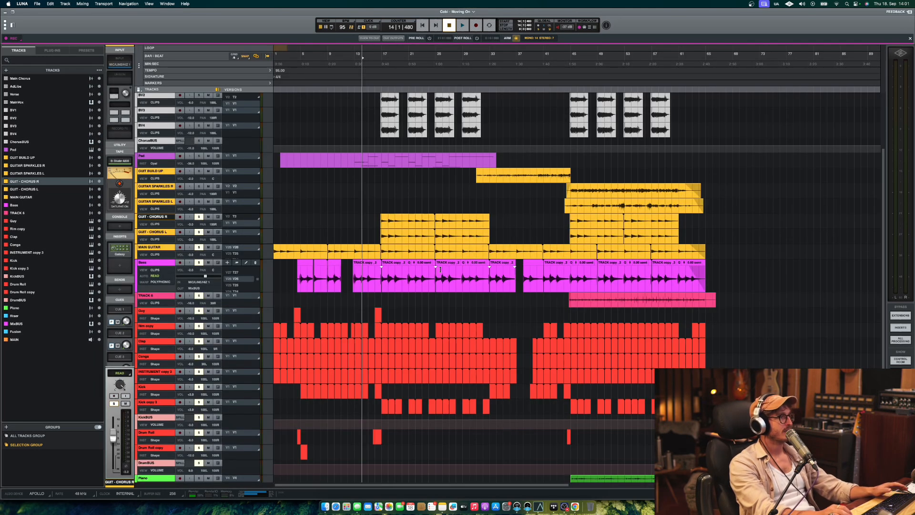
pyautogui.scroll(5, 418, 199)
pyautogui.click(552, 271)
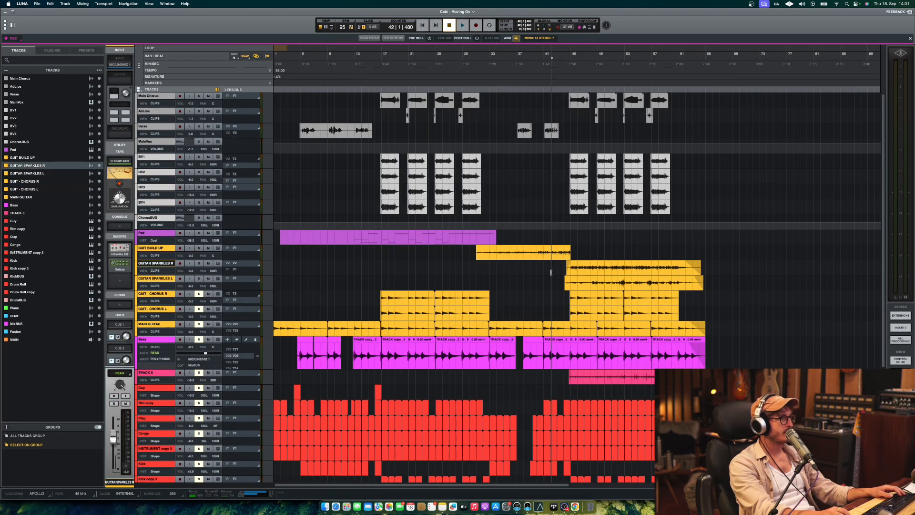
pyautogui.click(563, 238)
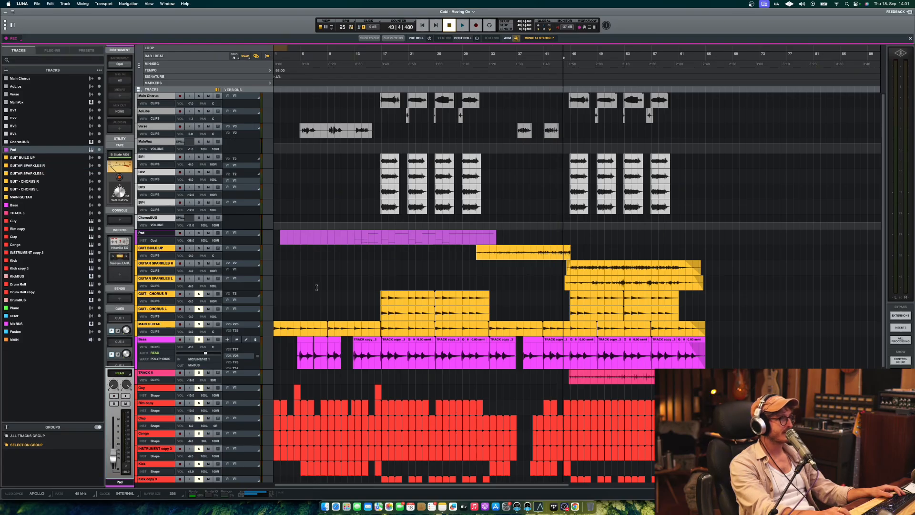
pyautogui.click(199, 263)
pyautogui.click(198, 278)
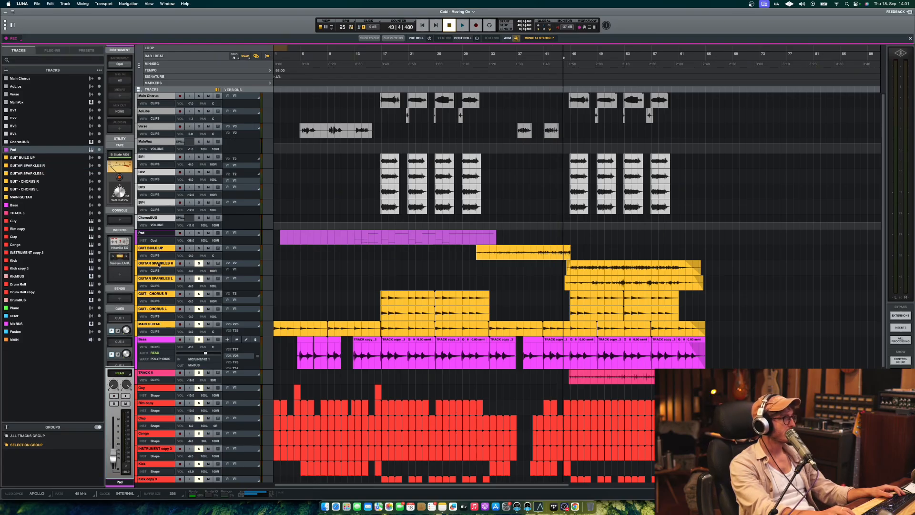
# Select GUITAR SPARKLES R in the mixer, inspect its Hitsville equalizer in insert 1, and close the plug-in.
pyautogui.press('super+equal')
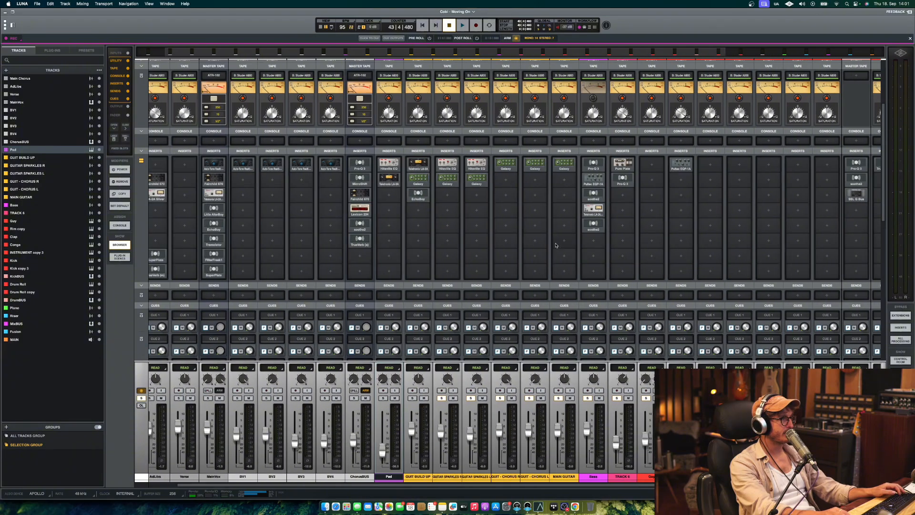
pyautogui.click(459, 477)
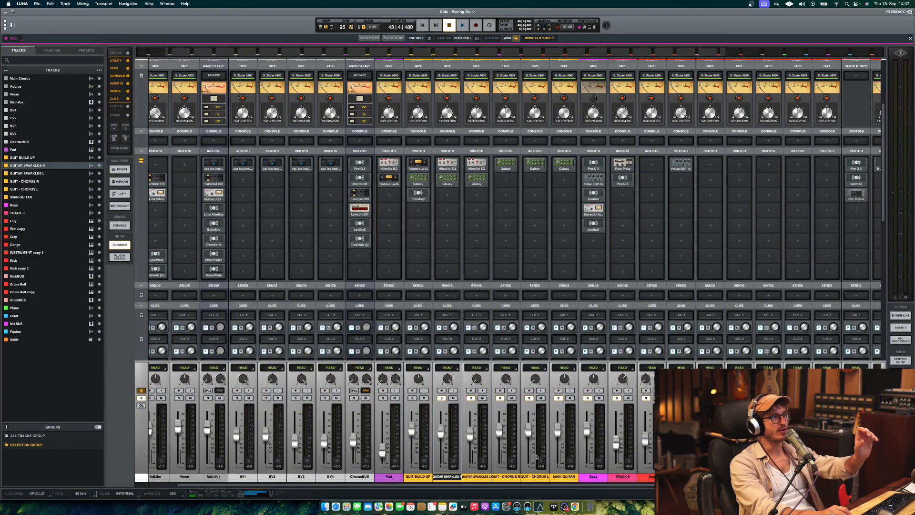
pyautogui.click(447, 164)
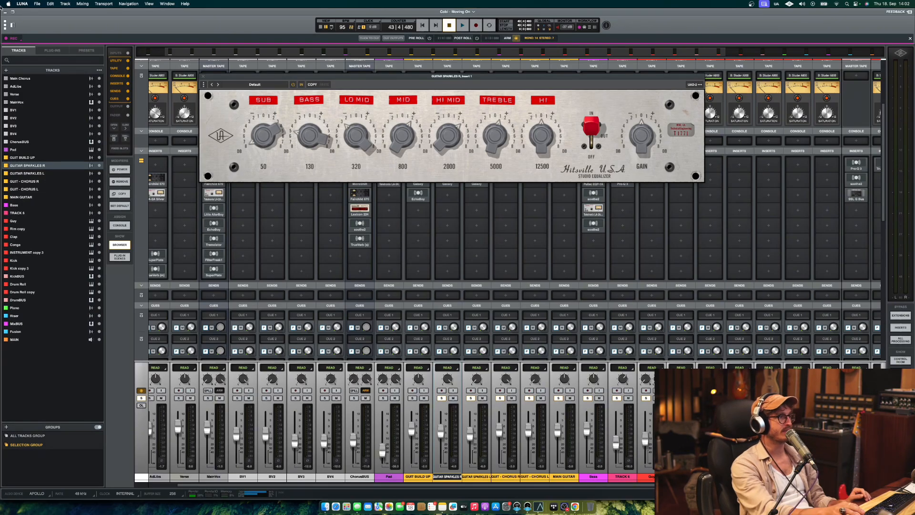
pyautogui.click(203, 76)
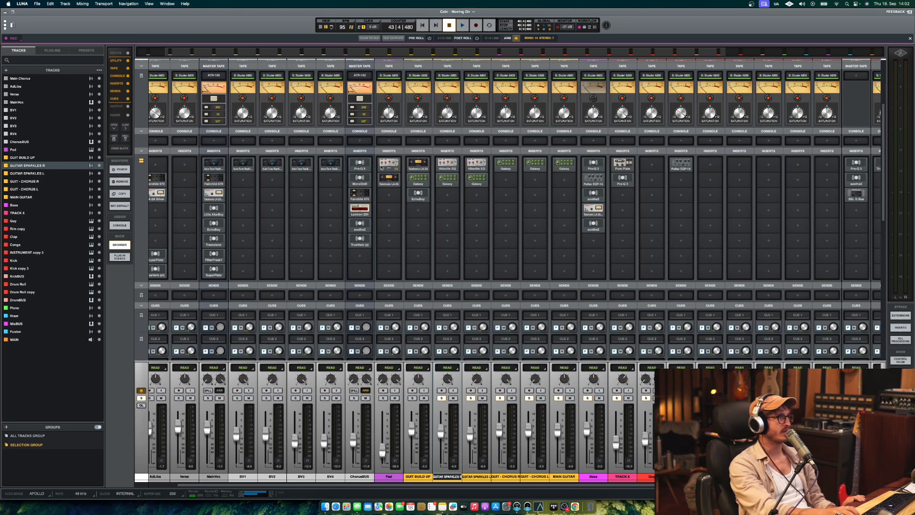
# Listen to the sparkle guitars with the other soloed tracks from 43|4 in the mixer, and stop playback.
pyautogui.press('space')
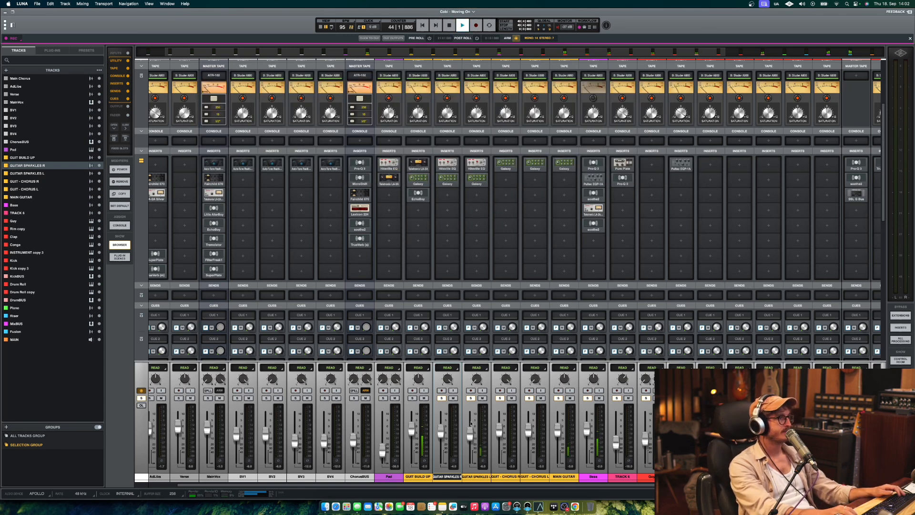
pyautogui.scroll(5, 477, 417)
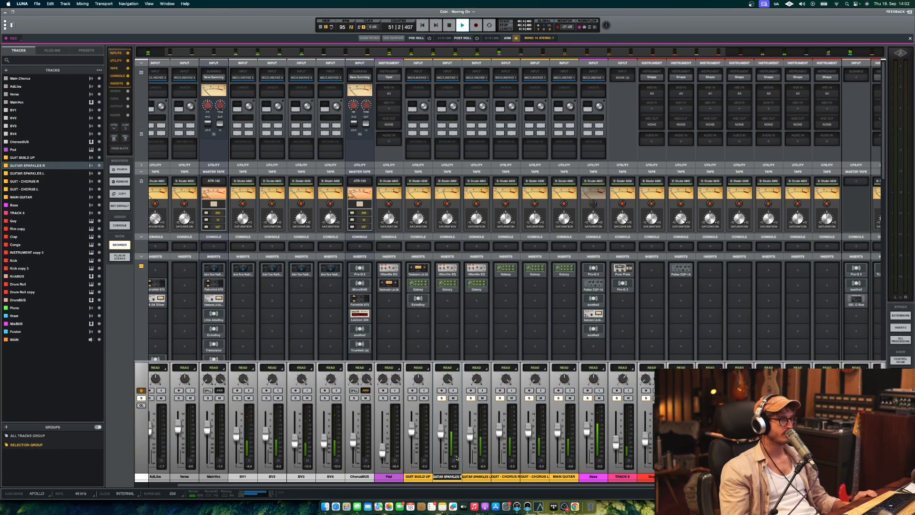
pyautogui.press('space')
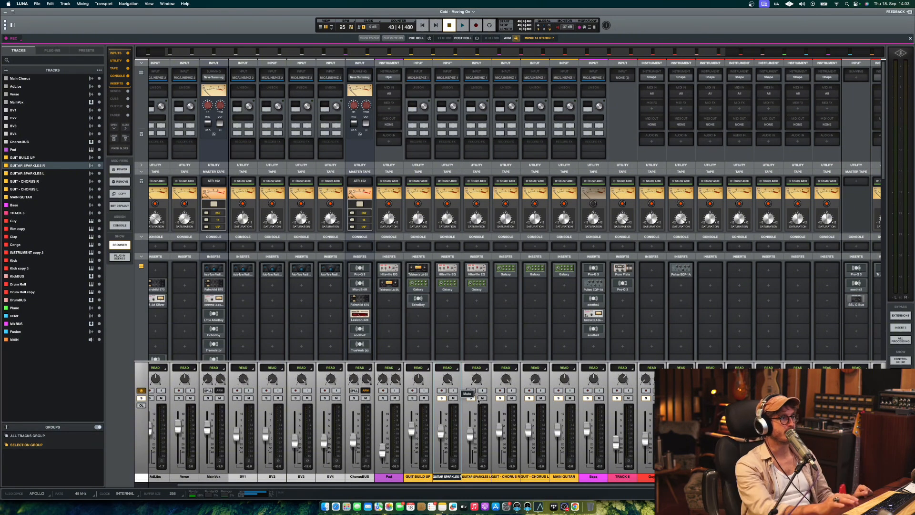
# Solo GUIT BUILD UP as well, and play from bar 30|3 in the timeline, just before its clip.
pyautogui.click(416, 477)
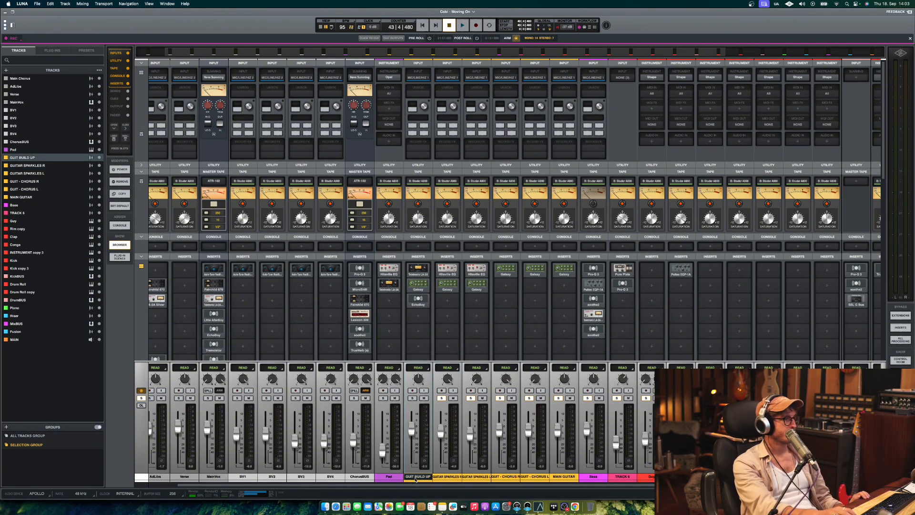
pyautogui.press('super+equal')
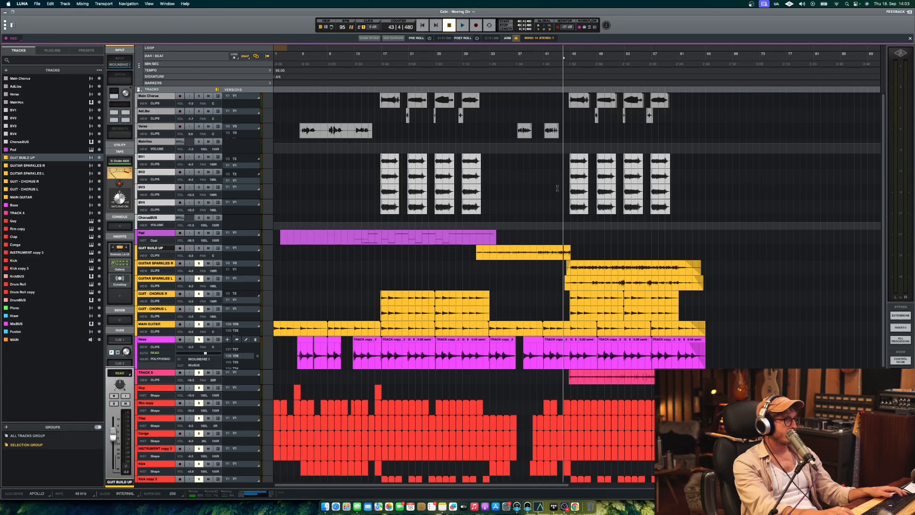
pyautogui.click(540, 220)
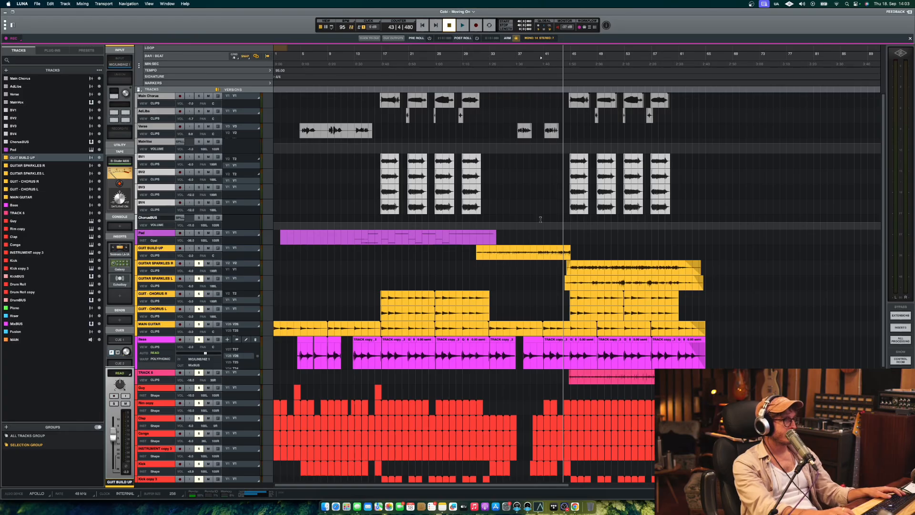
pyautogui.click(471, 250)
pyautogui.press('space')
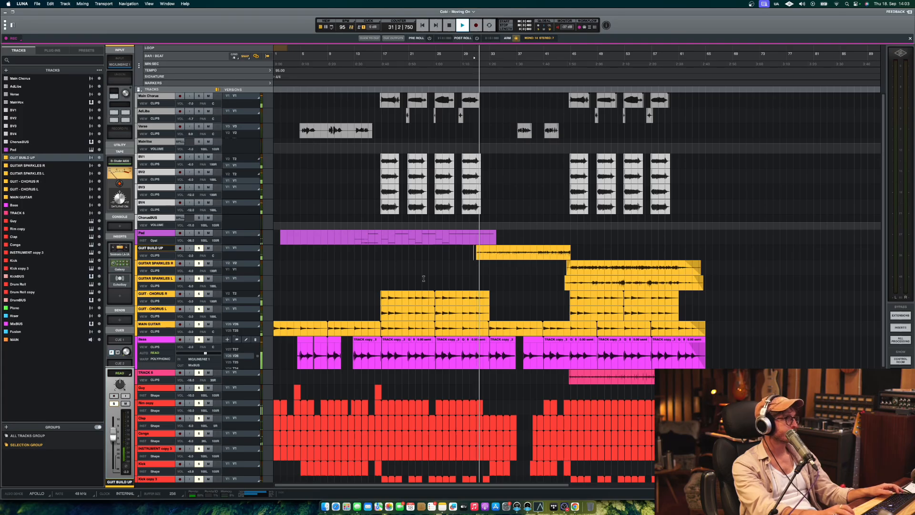
# Inspect the Teletronix LA-3A in GUIT BUILD UP's insert 1 during playback, and audition the end of the clip from 42|3.
pyautogui.click(126, 247)
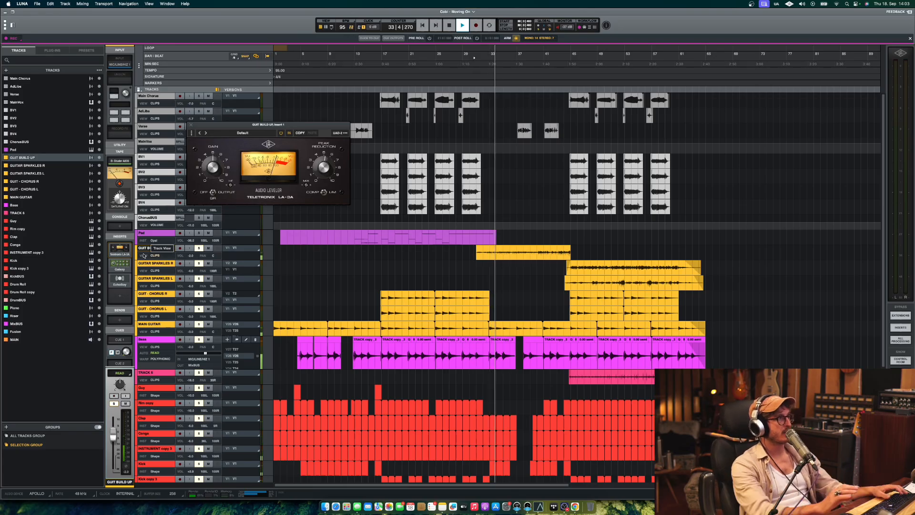
pyautogui.press('space')
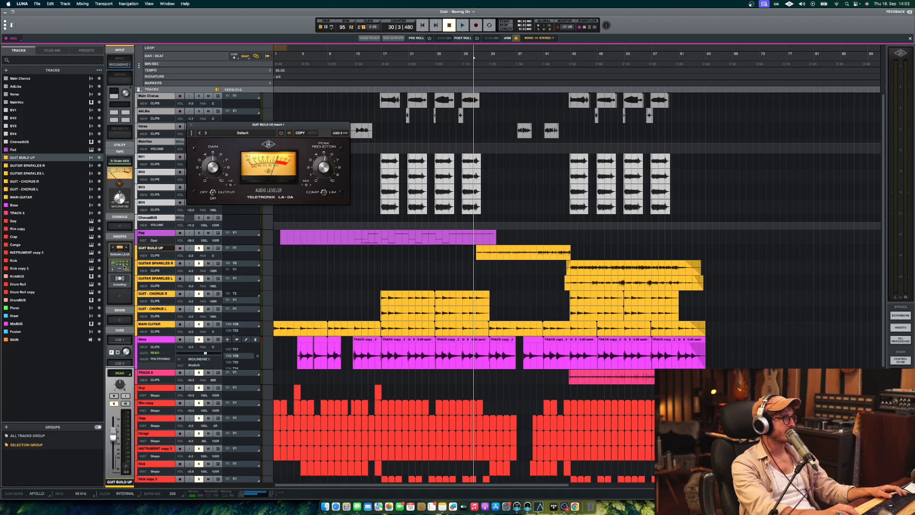
pyautogui.click(556, 236)
pyautogui.press('space')
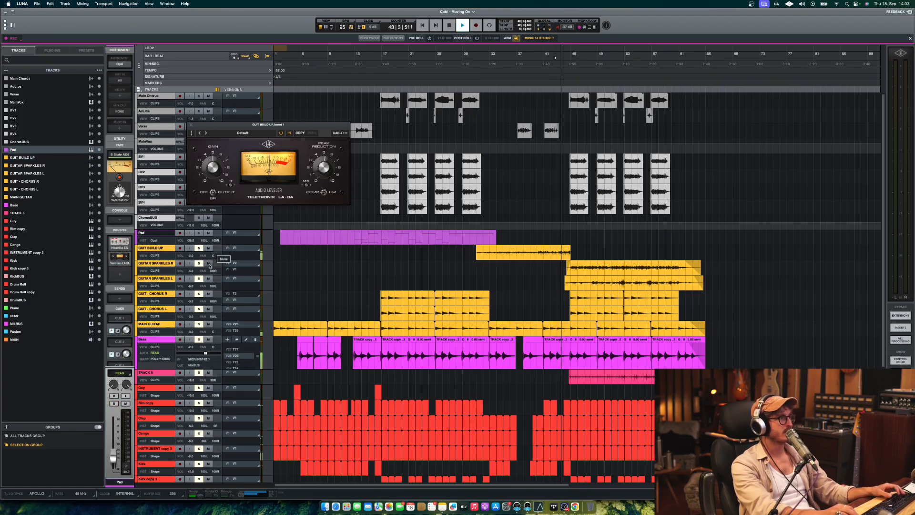
pyautogui.press('space')
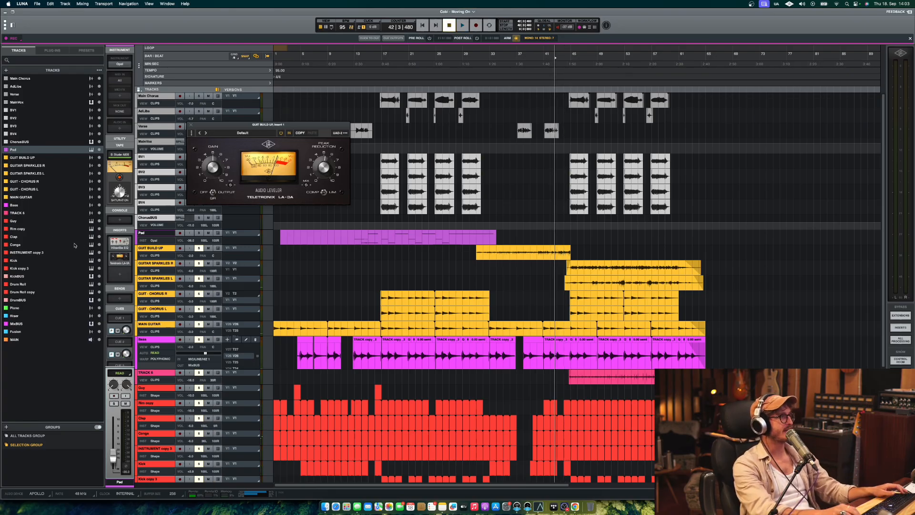
# Select GUIT BUILD UP, close its LA-3A, and inspect the Galaxy Tape Echo in insert 2.
pyautogui.click(156, 253)
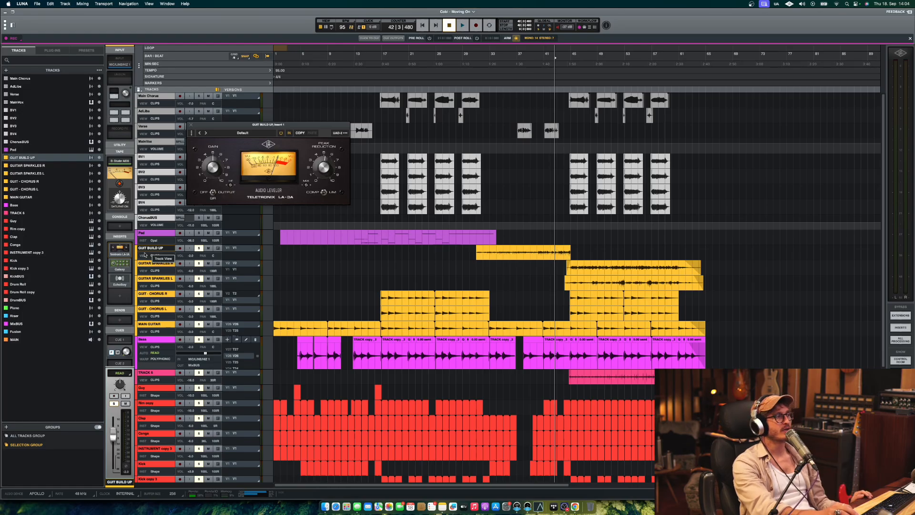
pyautogui.click(124, 247)
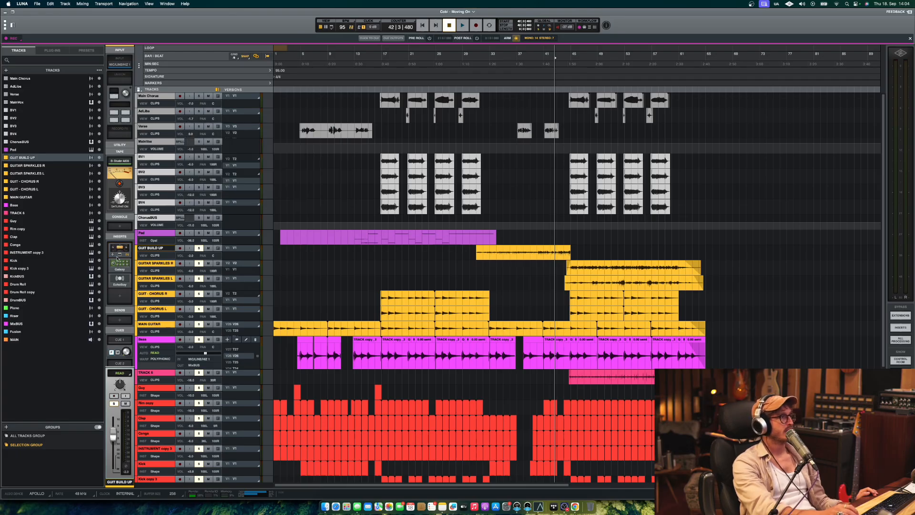
pyautogui.click(119, 261)
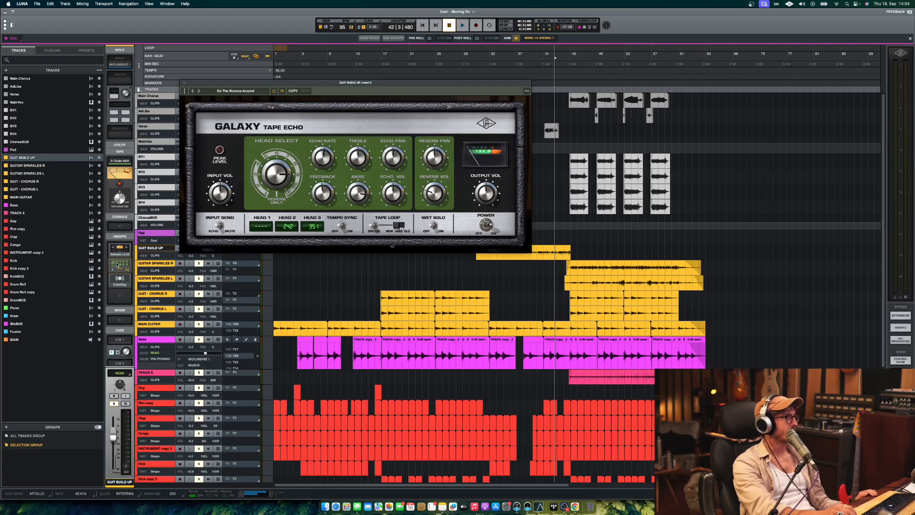
pyautogui.click(118, 264)
# Inspect EchoBoy in GUIT BUILD UP's insert 3 while listening from 42|3, close the plug-in, and stop playback.
pyautogui.click(119, 278)
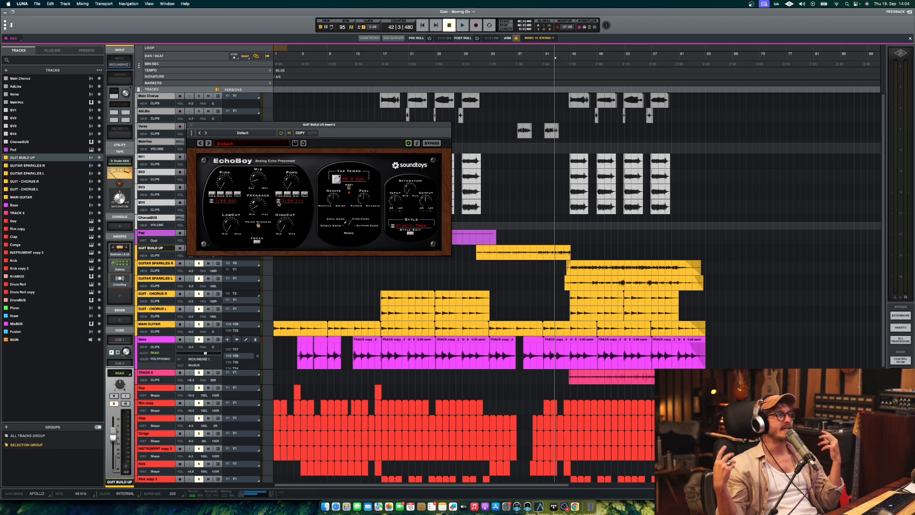
pyautogui.press('space')
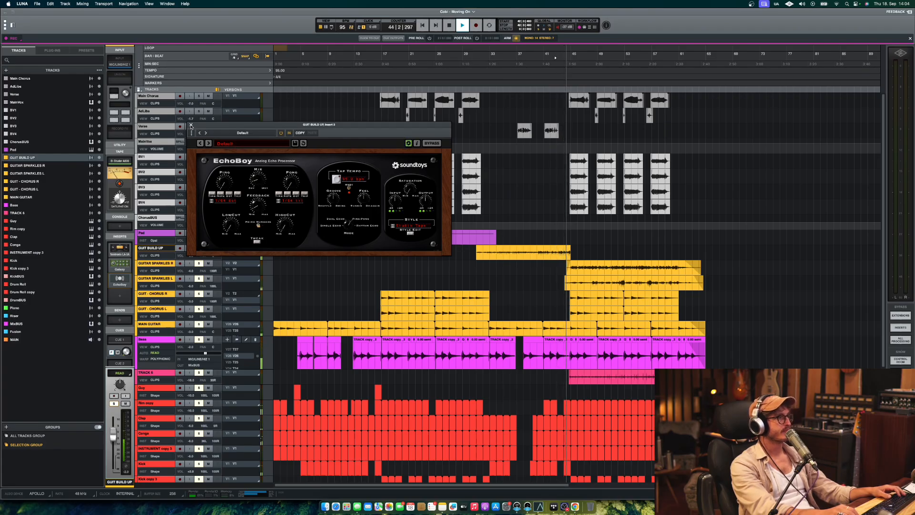
pyautogui.click(191, 126)
pyautogui.press('space')
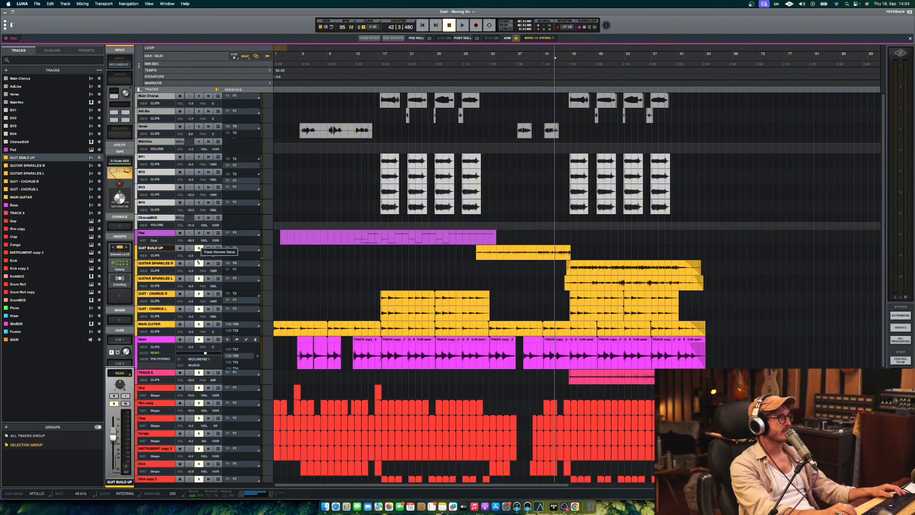
# Solo the Pad track and audition it with the other soloed tracks from shortly before the first chorus, stopping playback at the end.
pyautogui.click(364, 222)
pyautogui.press('space')
pyautogui.click(198, 233)
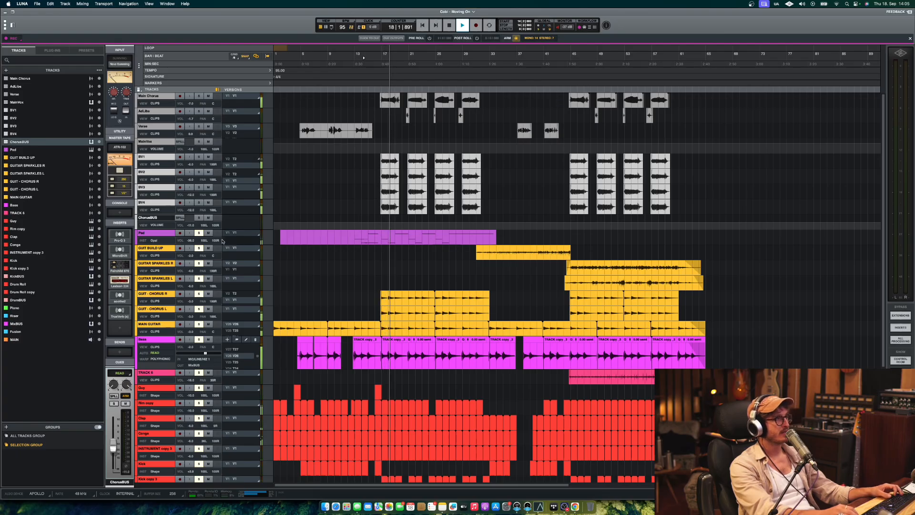
pyautogui.press('space')
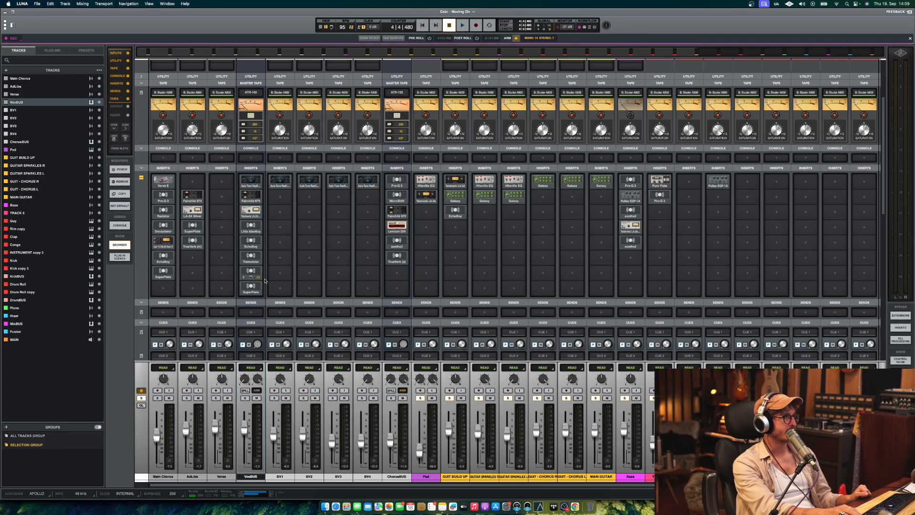
# Select the backing vocal channels BV1 to BV4 together with ChorusBUS in the mixer.
pyautogui.scroll(1, 266, 284)
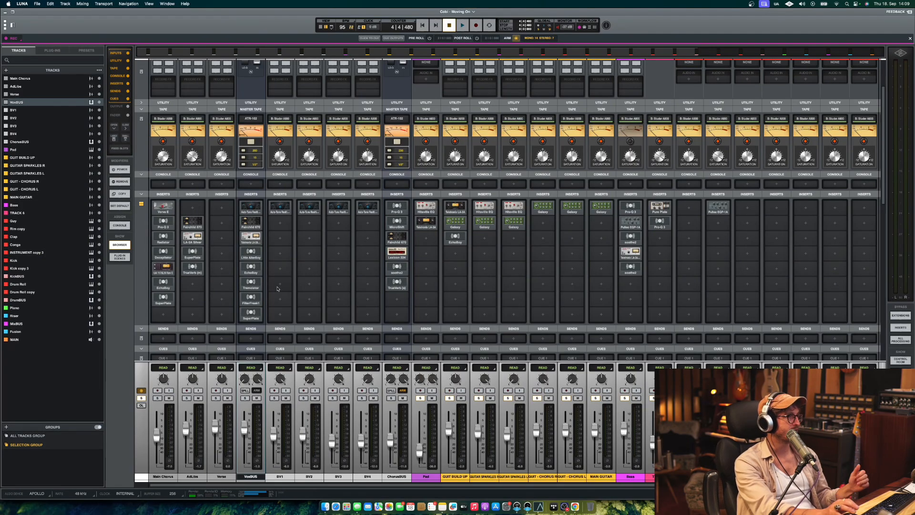
pyautogui.click(394, 476)
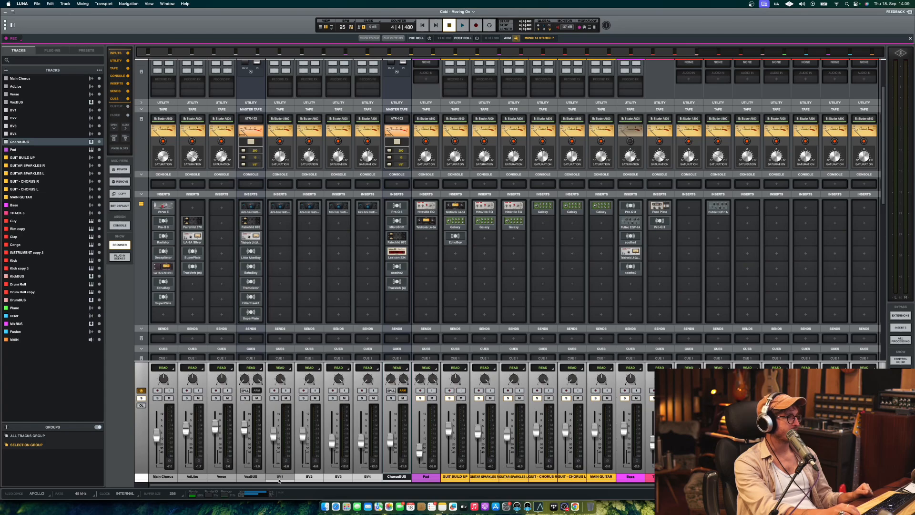
pyautogui.keyDown('shift'); pyautogui.click(279, 477); pyautogui.keyUp('shift')
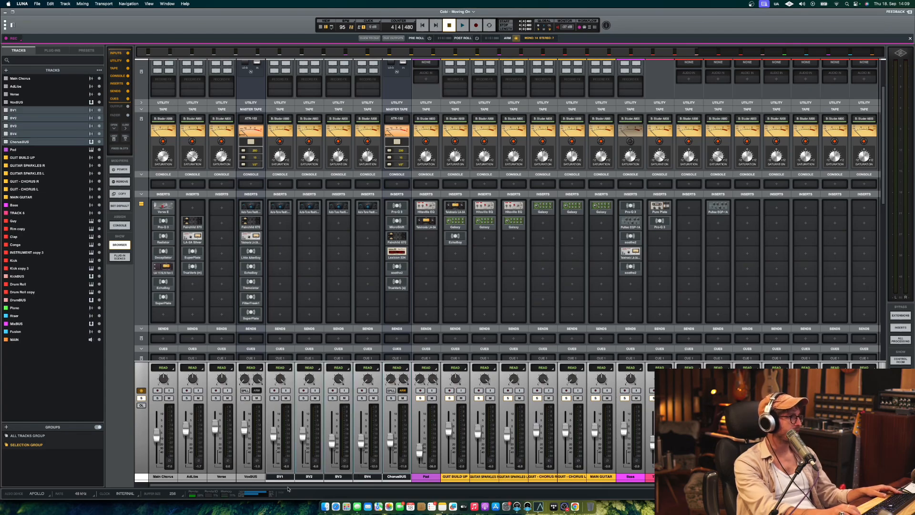
# Place the playhead at 4|4 in the timeline, play the start of the verse while viewing the mixer, and stop.
pyautogui.press('super+equal')
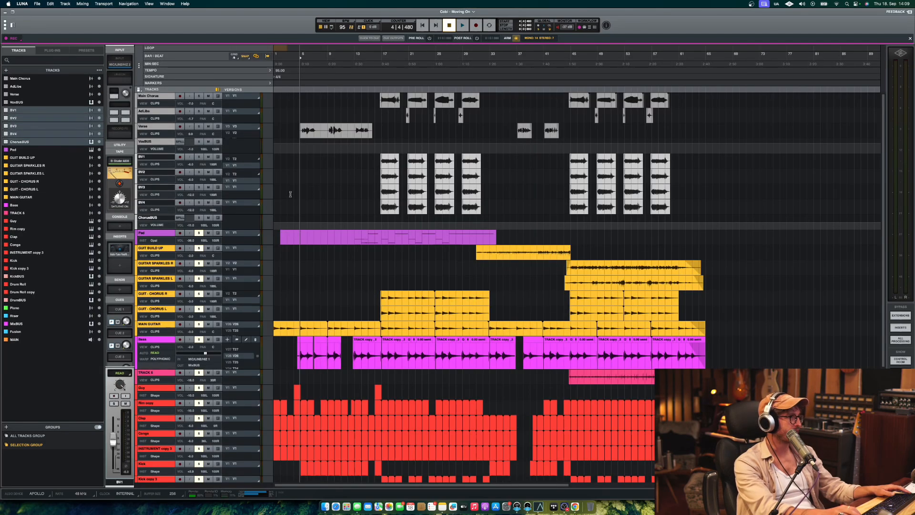
pyautogui.click(296, 114)
pyautogui.press('space')
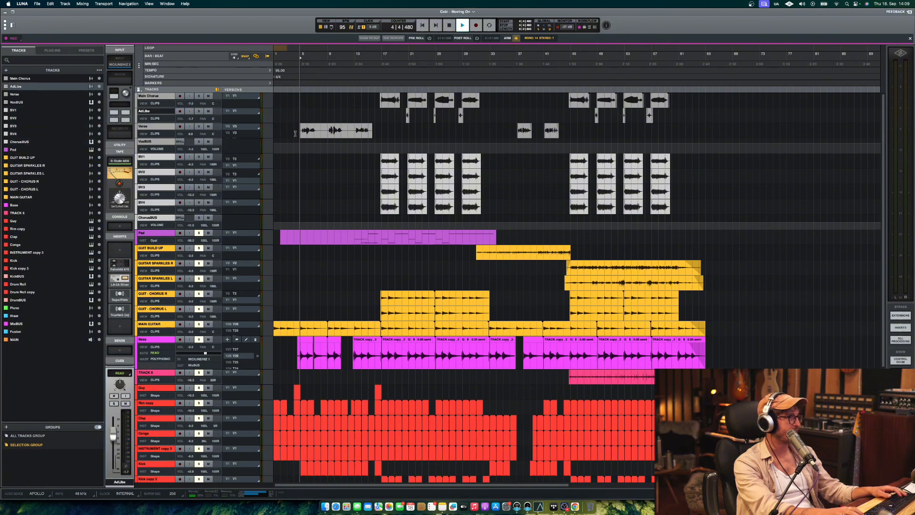
pyautogui.press('super+equal')
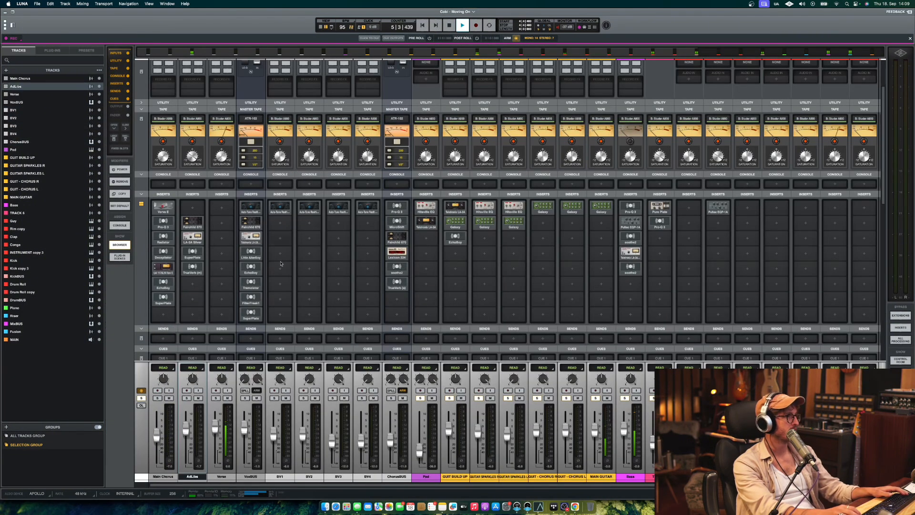
pyautogui.press('space')
# Bring the vocal channels from Main Chorus through ChorusBUS into playback, listen to the verse from 4|4, and stop.
pyautogui.moveTo(392, 398); pyautogui.dragTo(158, 398)
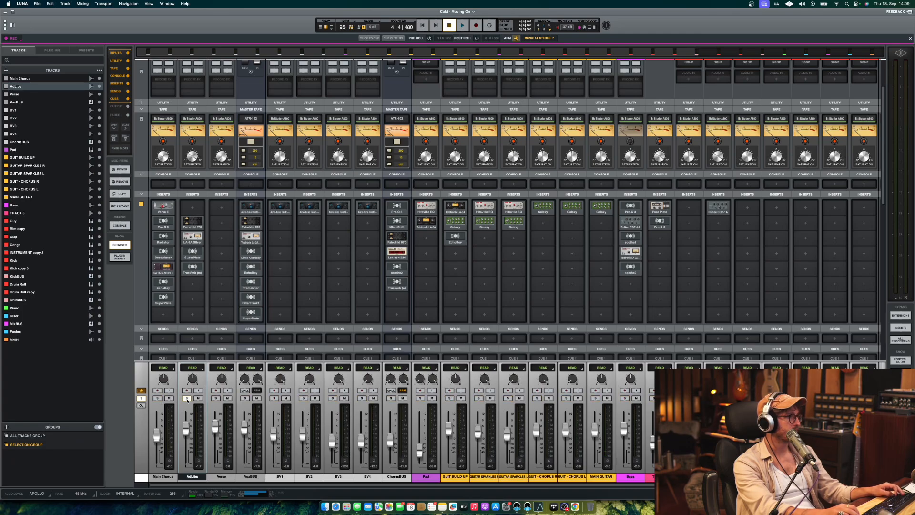
pyautogui.press('space')
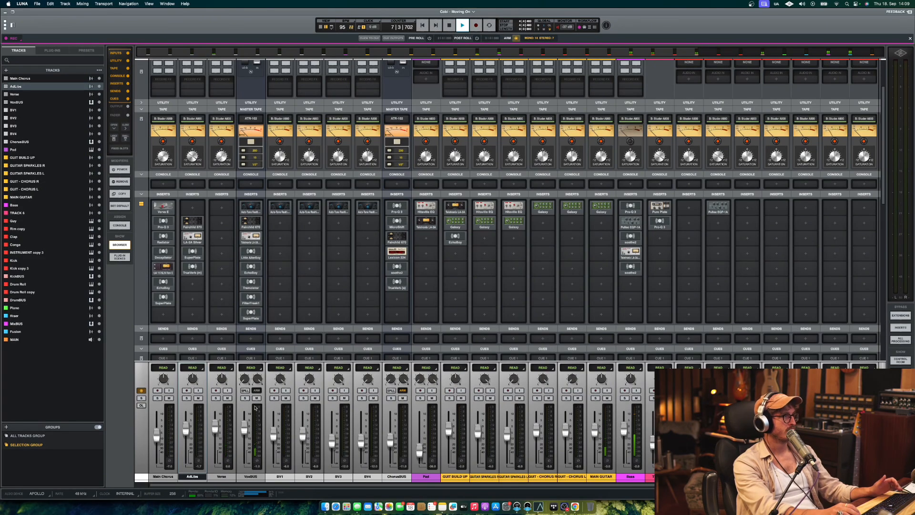
pyautogui.press('space')
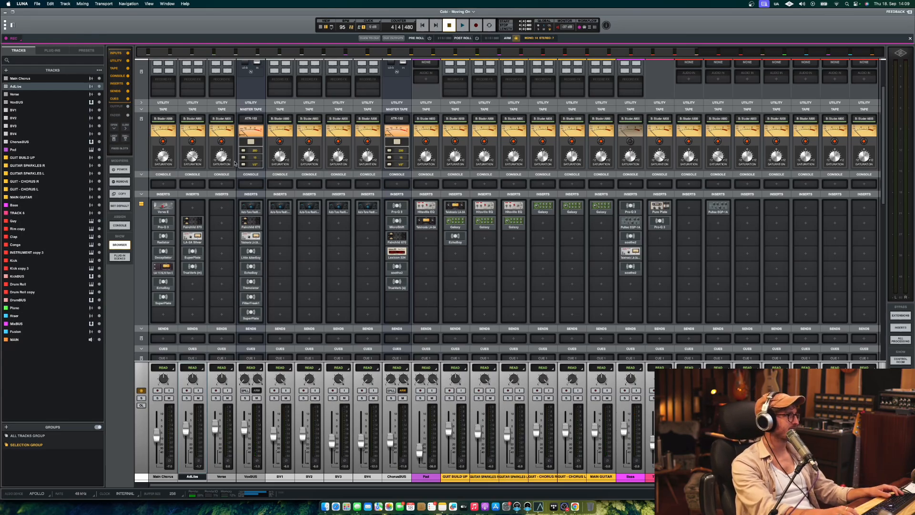
# Select the Verse track in the mixer, and examine its Studer A800 tape and the VoxBUS summing and tape sections.
pyautogui.scroll(2, 235, 164)
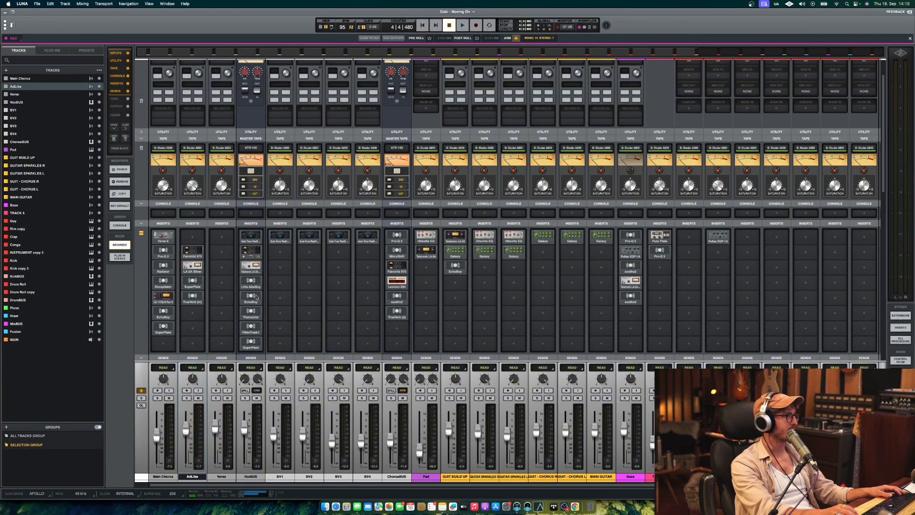
pyautogui.click(226, 478)
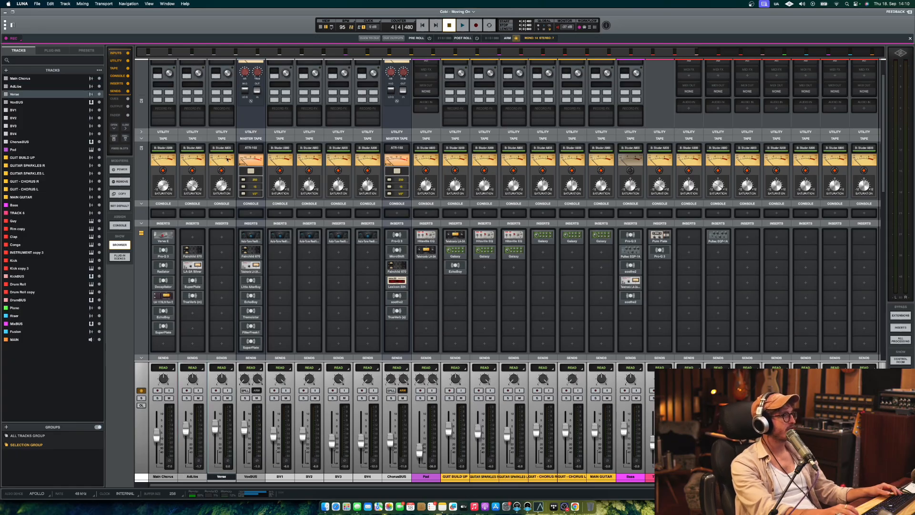
pyautogui.scroll(2, 233, 96)
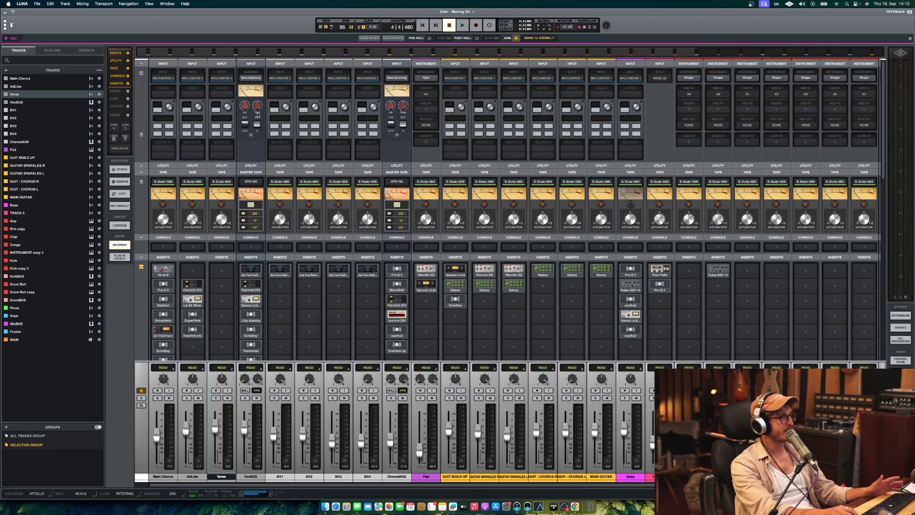
pyautogui.scroll(-3, 266, 116)
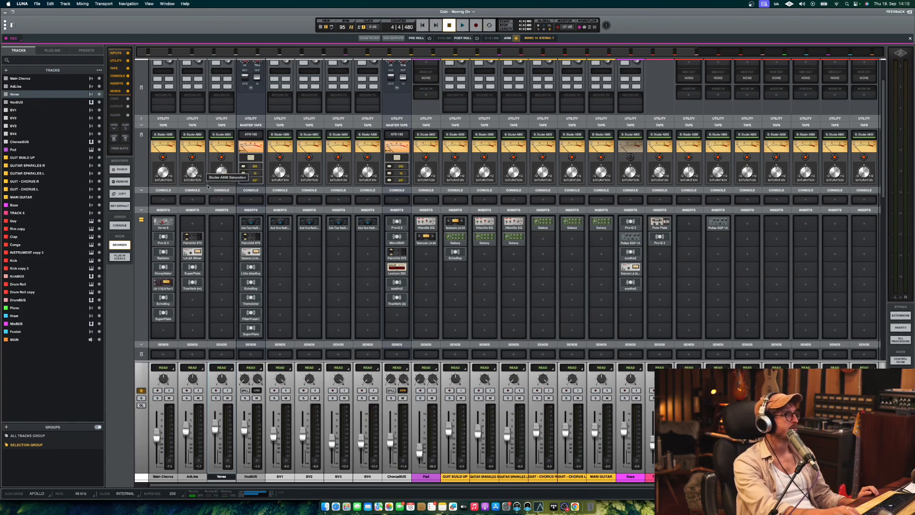
# Inspect Auto-Tune Realtime Advanced, the Fairchild 670 and the Teletronix LA-2A in VoxBUS inserts 1 to 3, closing each plug-in.
pyautogui.click(257, 223)
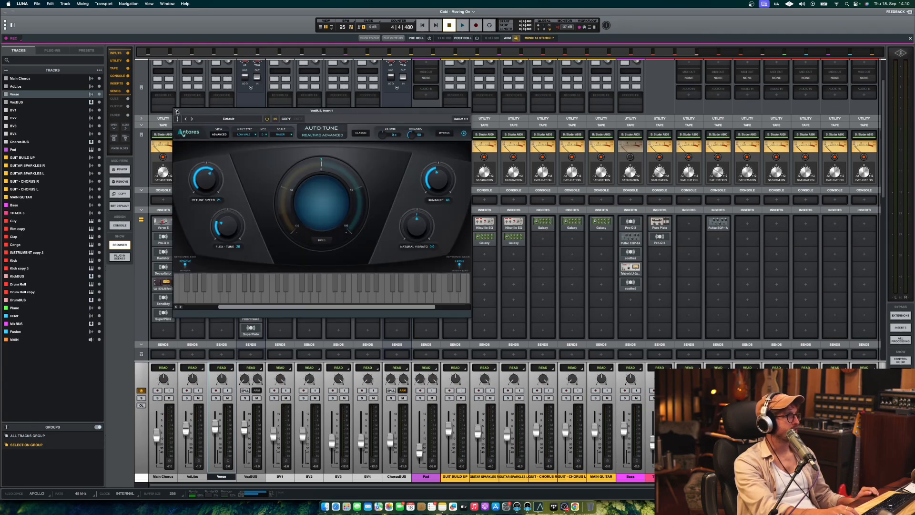
pyautogui.click(177, 111)
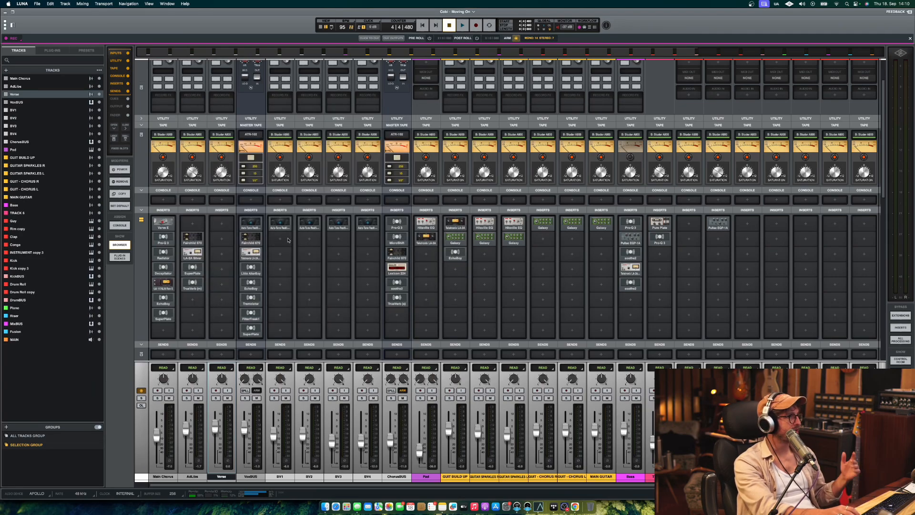
pyautogui.click(251, 238)
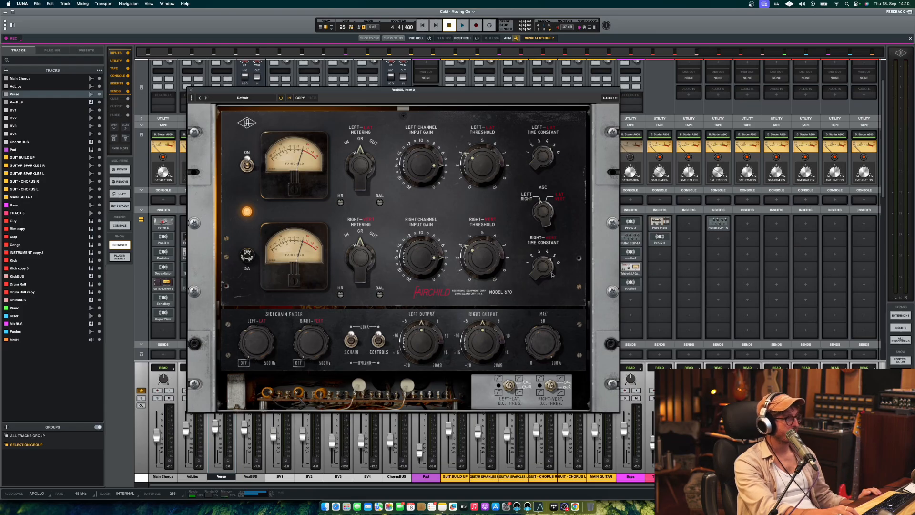
pyautogui.click(192, 91)
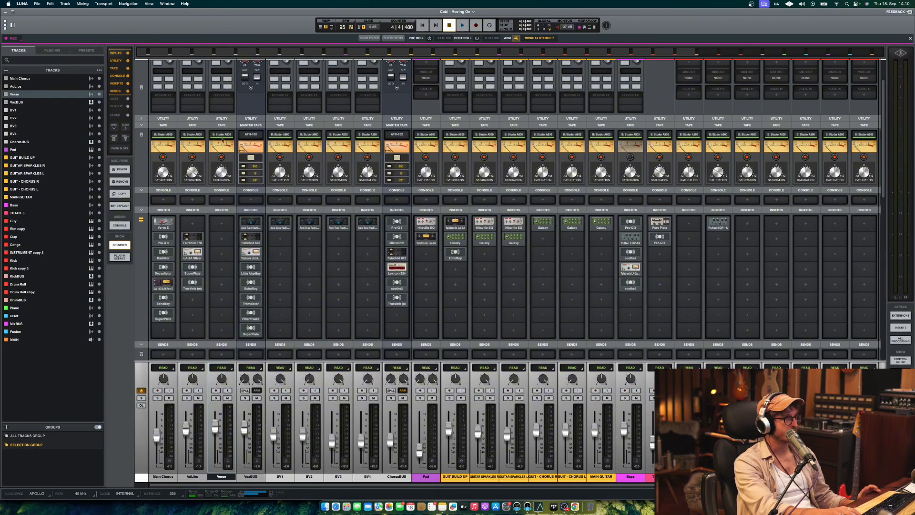
pyautogui.click(256, 255)
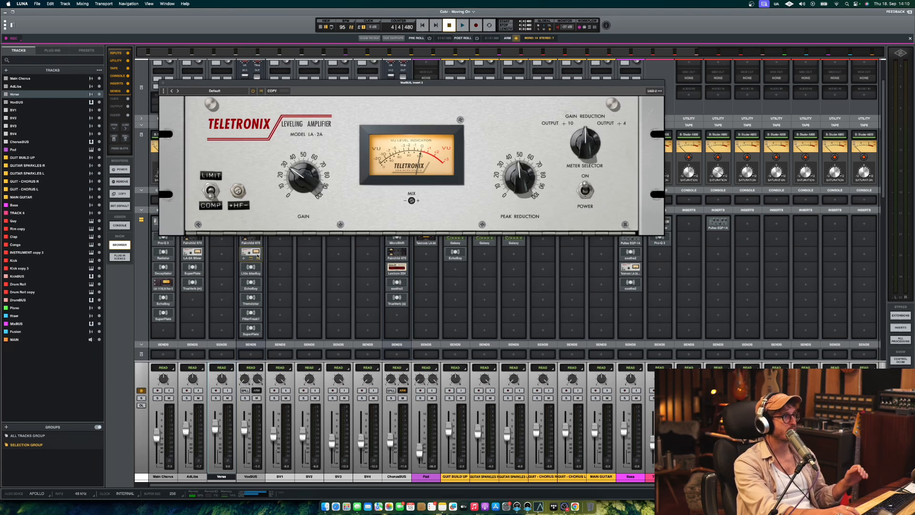
pyautogui.click(257, 256)
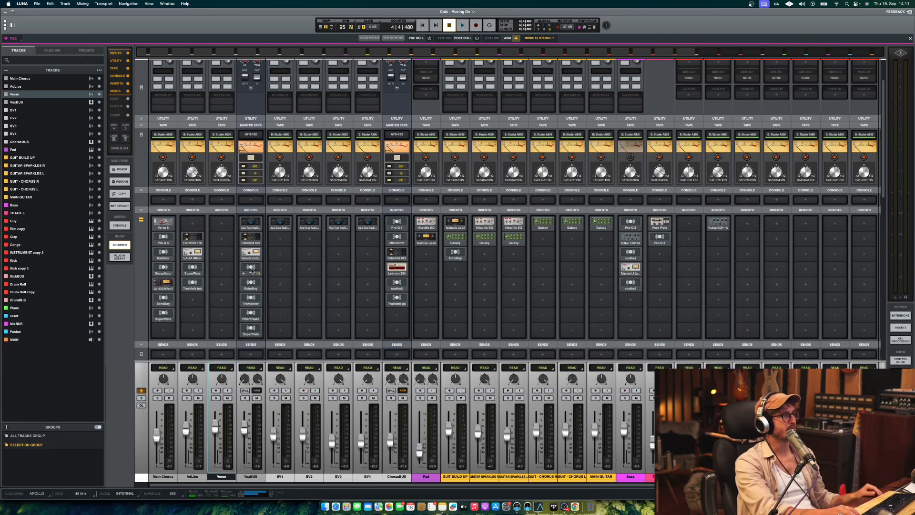
# Inspect Little AlterBoy in VoxBUS insert 4, compare the verse with it bypassed and active, and close it.
pyautogui.click(253, 271)
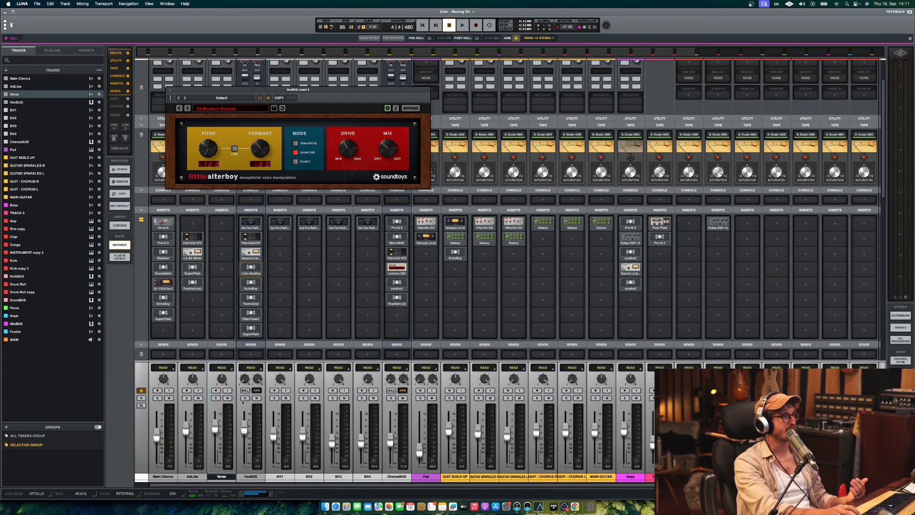
pyautogui.press('space')
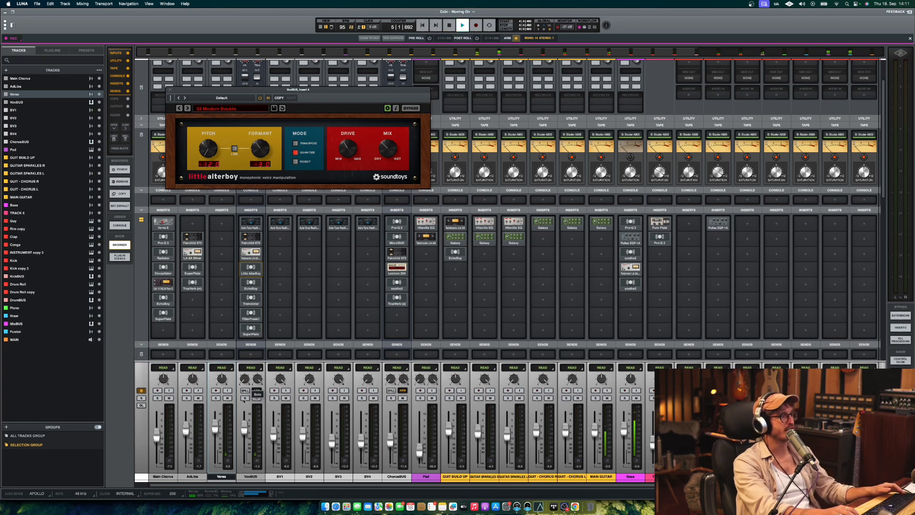
pyautogui.click(248, 270)
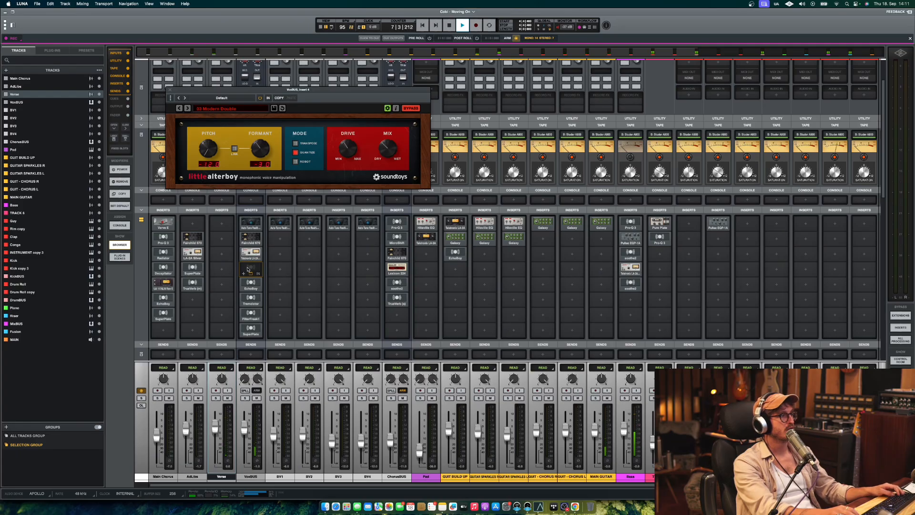
pyautogui.click(248, 267)
pyautogui.press('space')
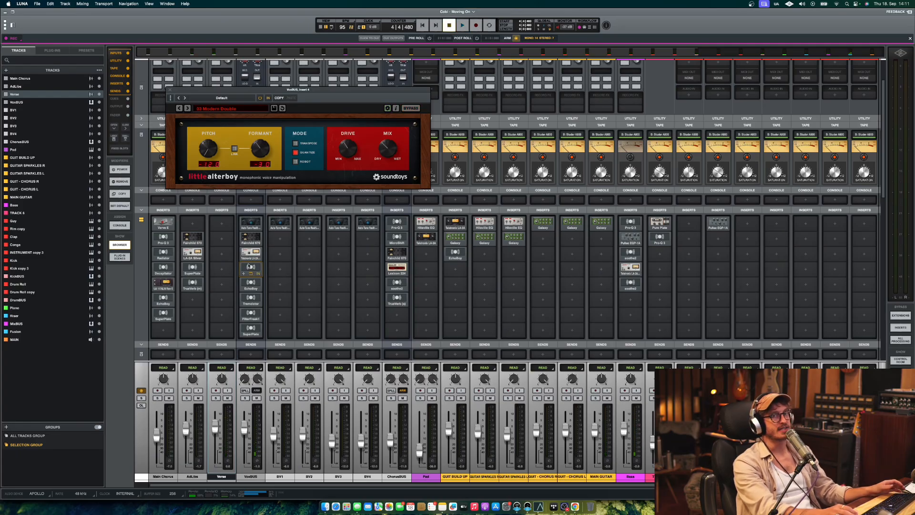
pyautogui.press('space')
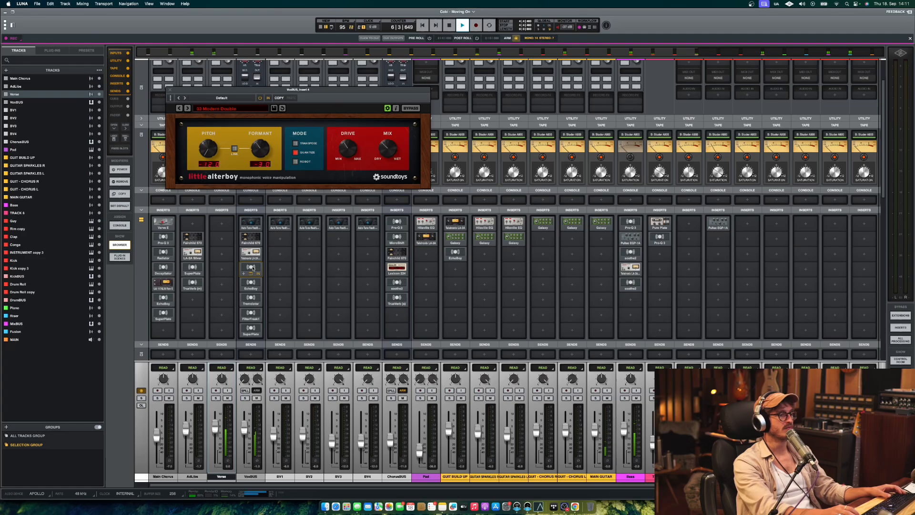
pyautogui.press('space')
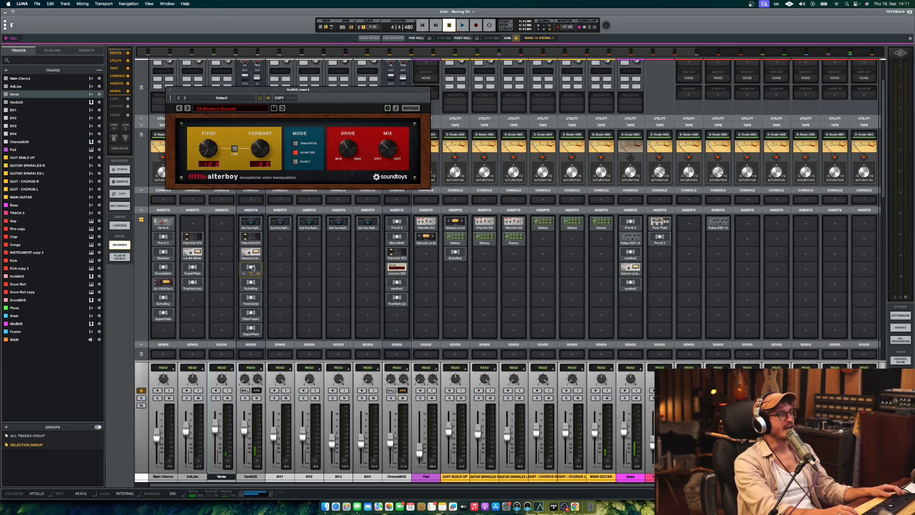
pyautogui.click(253, 268)
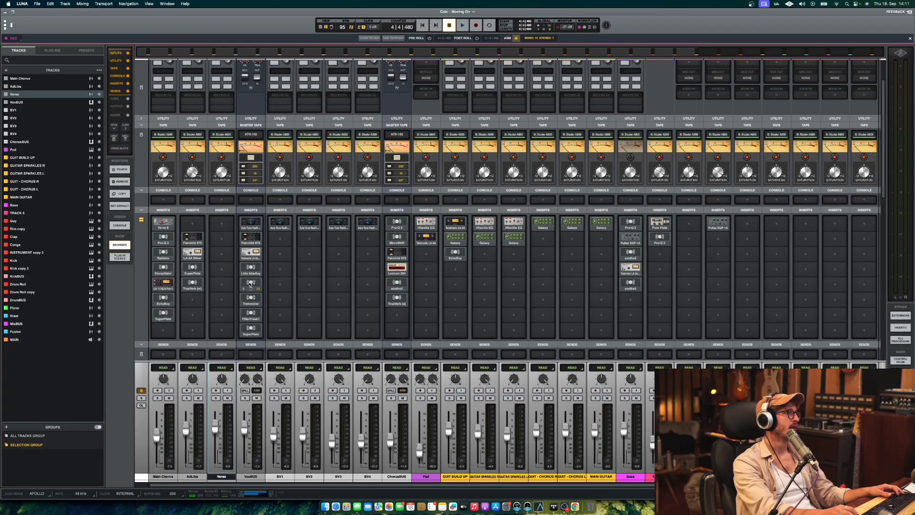
# Inspect EchoBoy in VoxBUS insert 5, close it, and audition the verse with the echo bypassed and active.
pyautogui.click(250, 284)
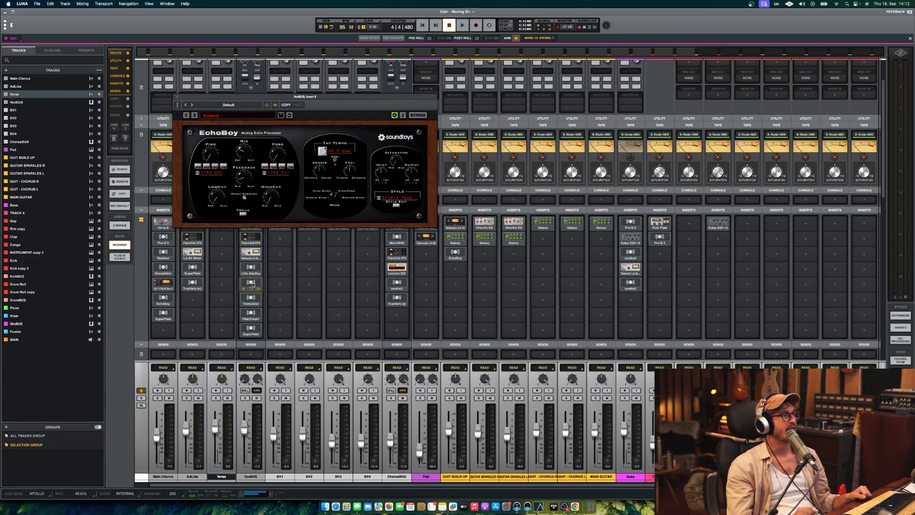
pyautogui.click(256, 284)
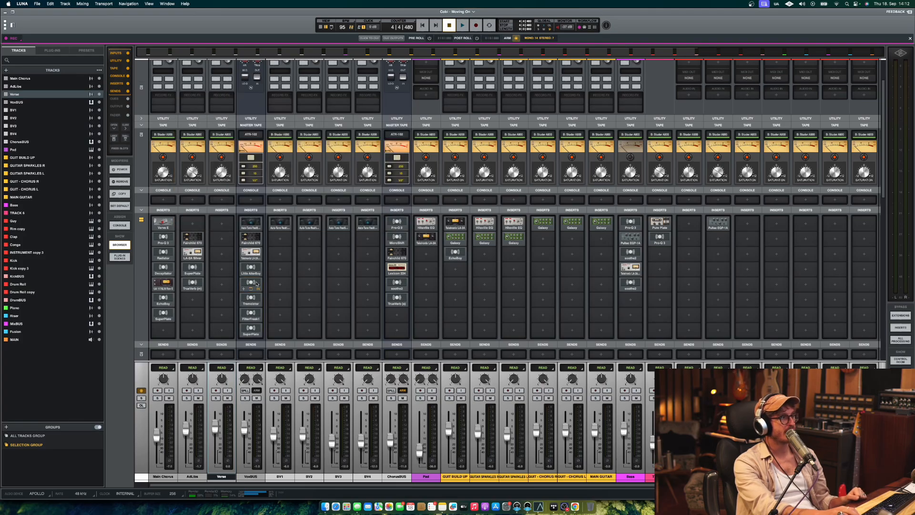
pyautogui.click(257, 285)
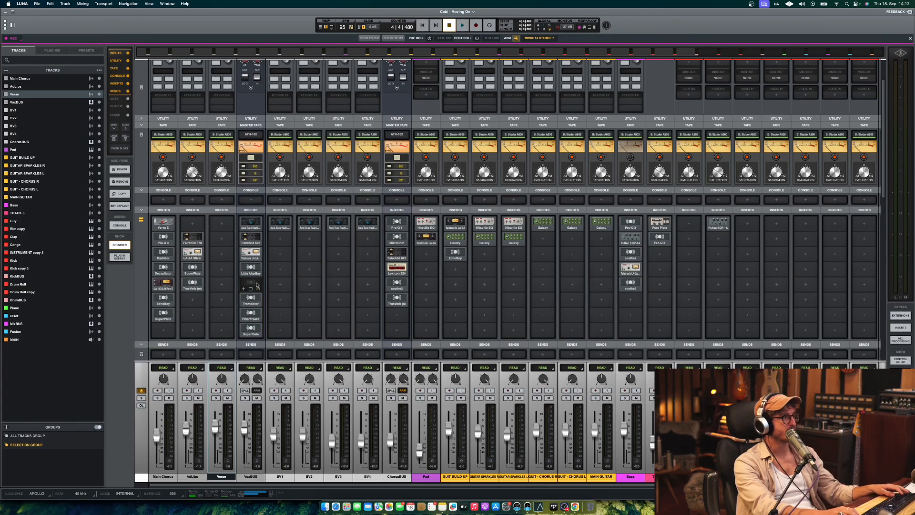
pyautogui.press('space')
pyautogui.click(257, 285)
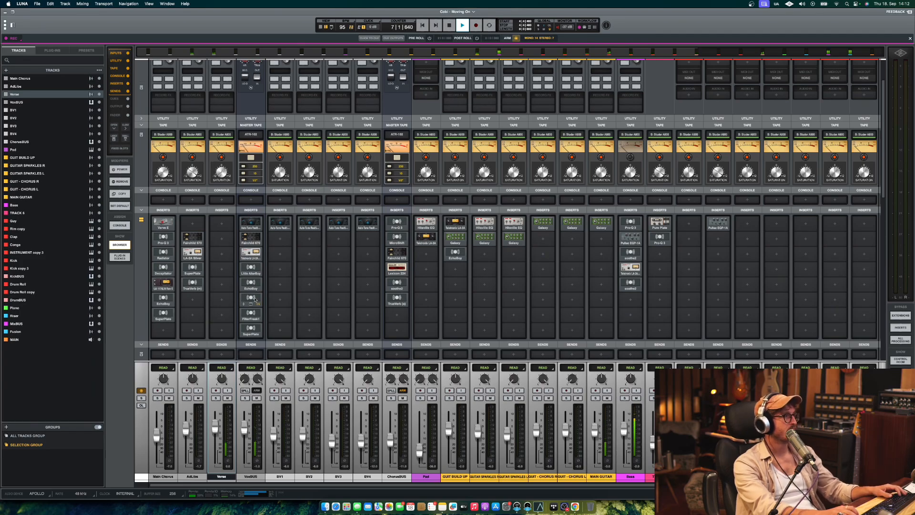
# Inspect Tremolator in VoxBUS insert 6, stop playback, and close the plug-in.
pyautogui.click(253, 298)
pyautogui.press('space')
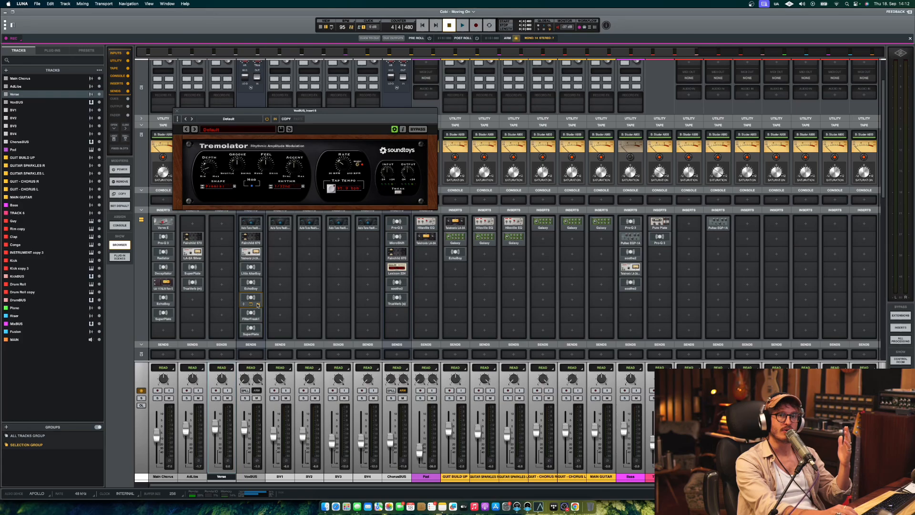
pyautogui.click(251, 297)
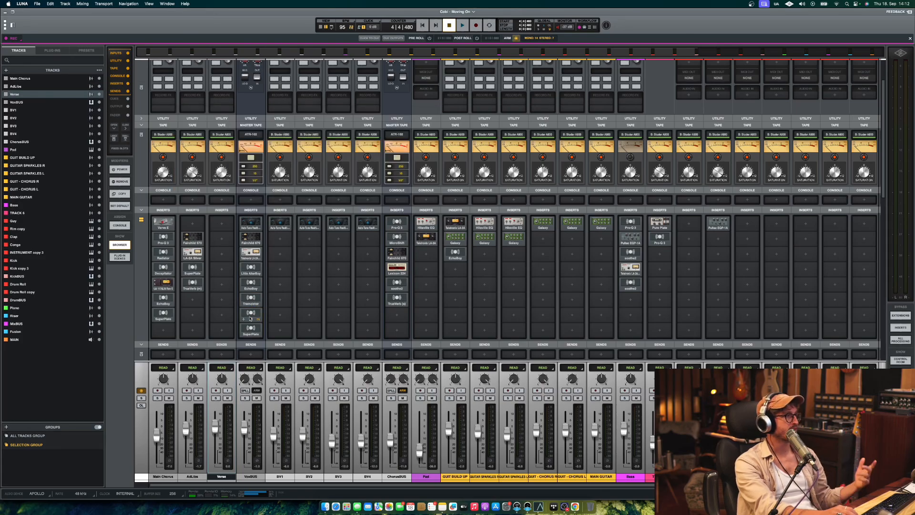
# Inspect FilterFreak in VoxBUS insert 7, compare the playing verse with it active and bypassed, re-enable it, and close it.
pyautogui.click(250, 316)
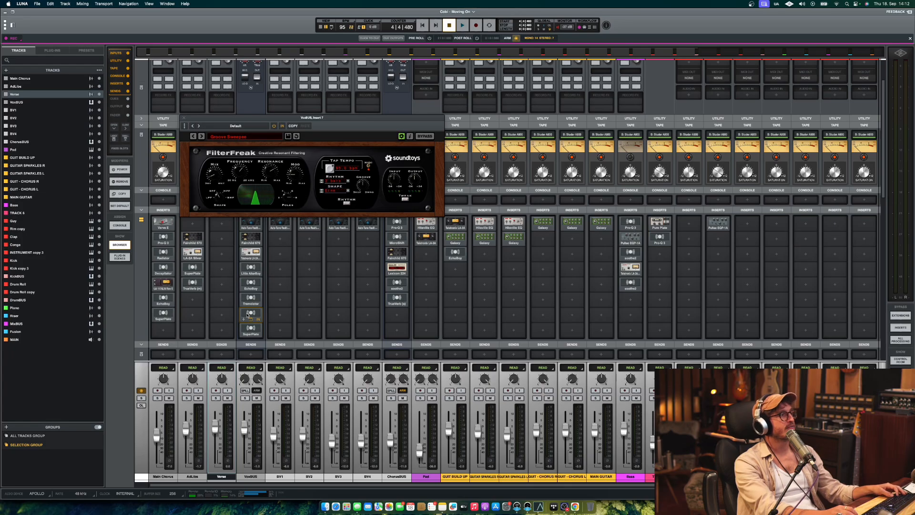
pyautogui.press('space')
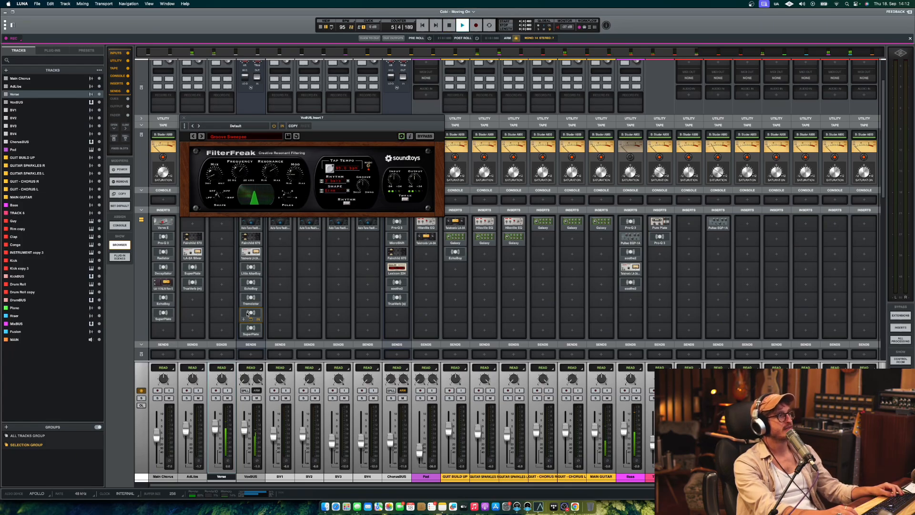
pyautogui.click(249, 313)
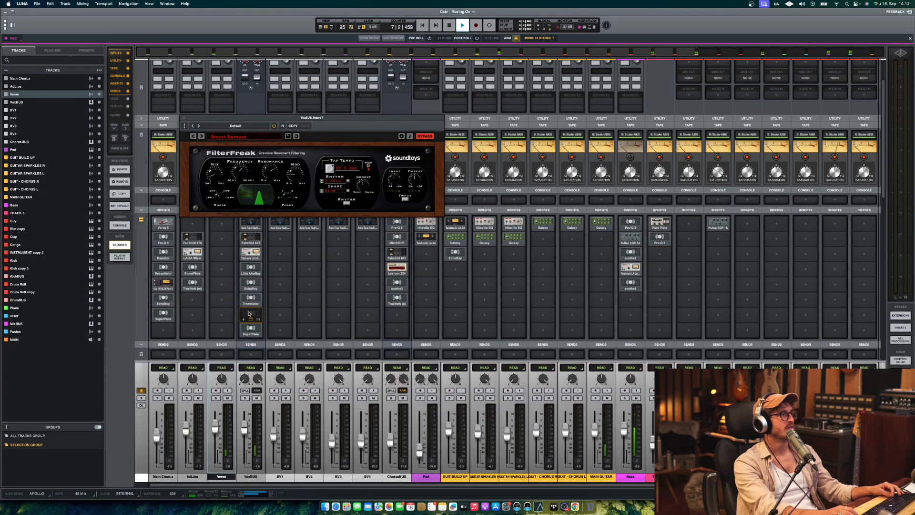
pyautogui.click(249, 313)
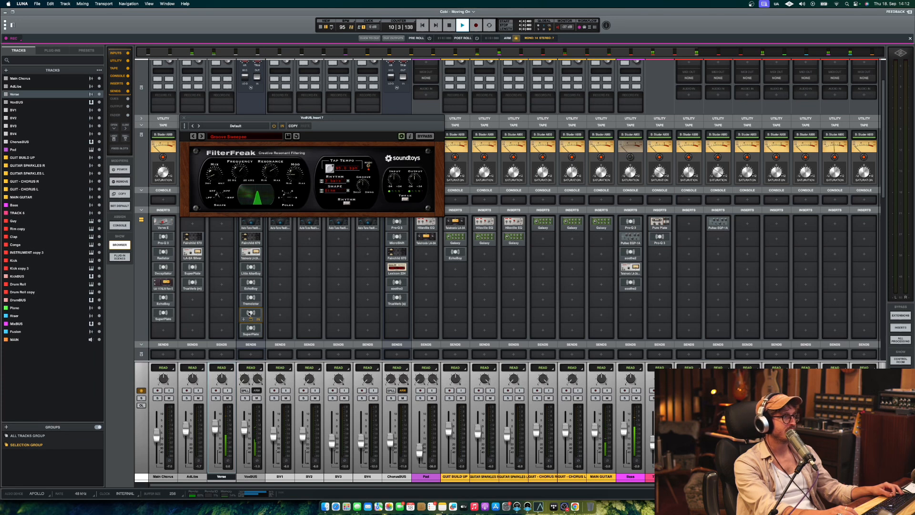
pyautogui.press('space')
pyautogui.click(252, 319)
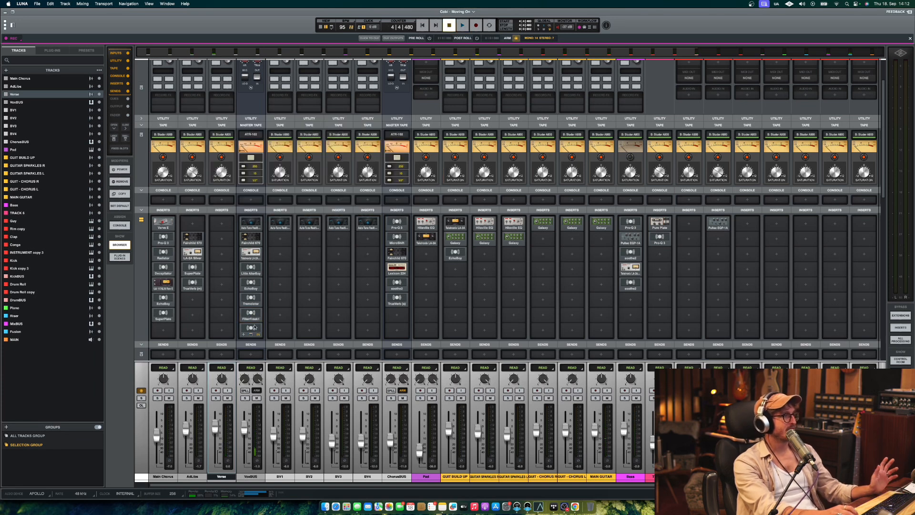
# Inspect SuperPlate in VoxBUS insert 8, audition the verse with the reverb bypassed and active, and close it.
pyautogui.click(251, 328)
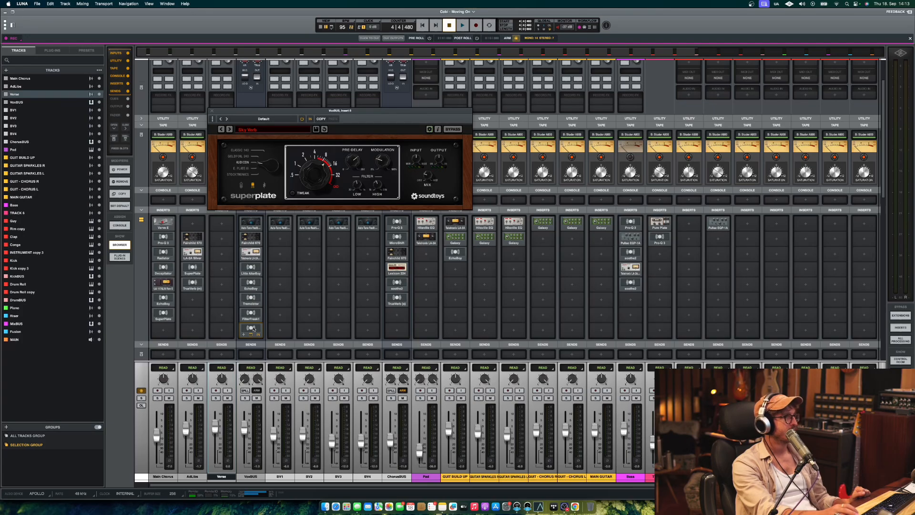
pyautogui.click(258, 333)
pyautogui.press('space')
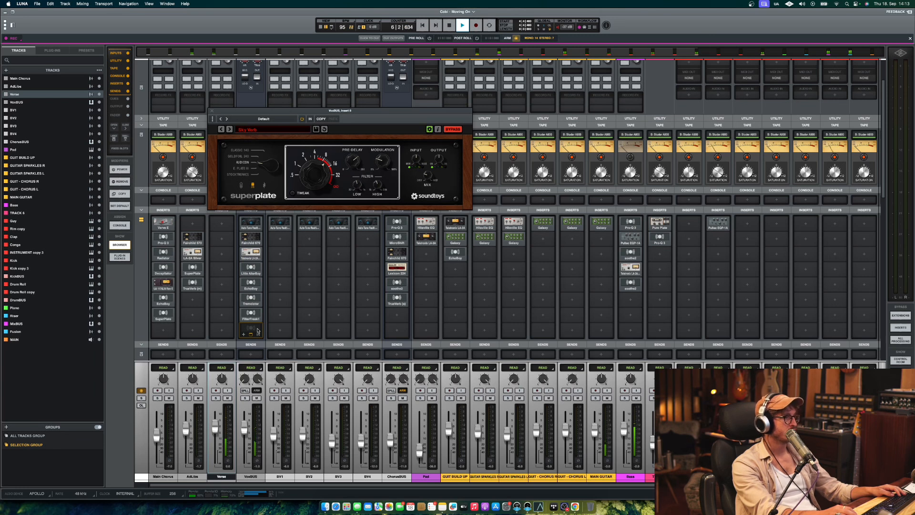
pyautogui.press('space')
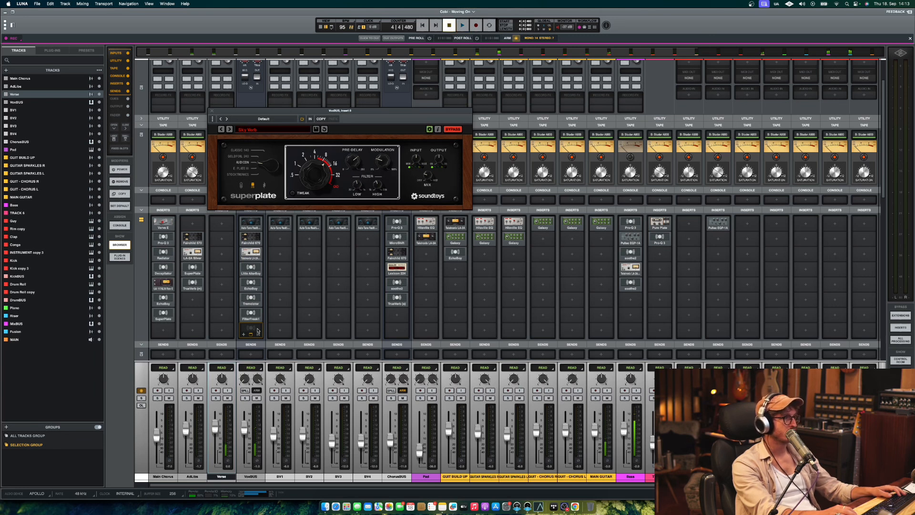
pyautogui.click(257, 331)
pyautogui.press('space')
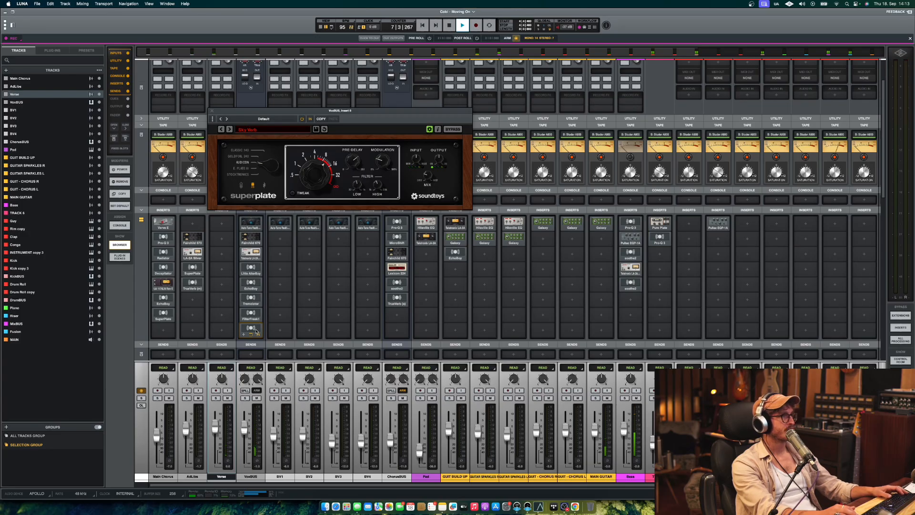
pyautogui.press('space')
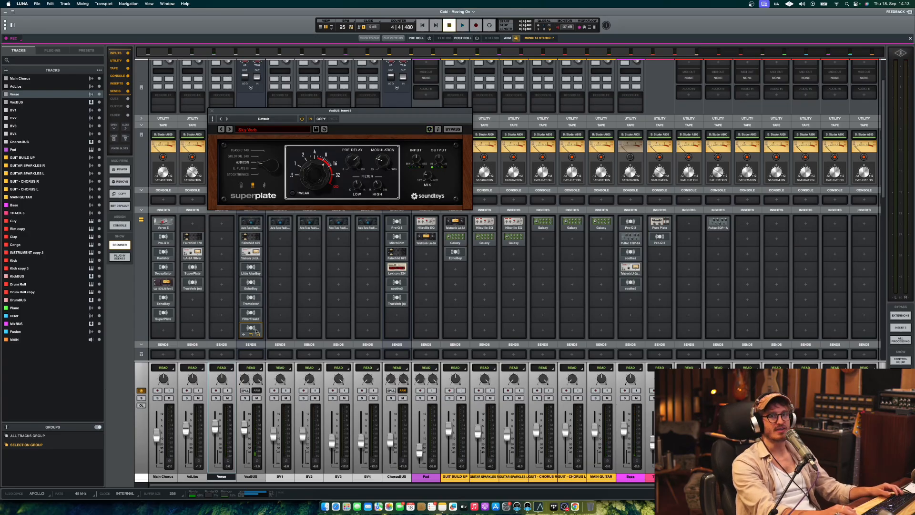
pyautogui.click(256, 331)
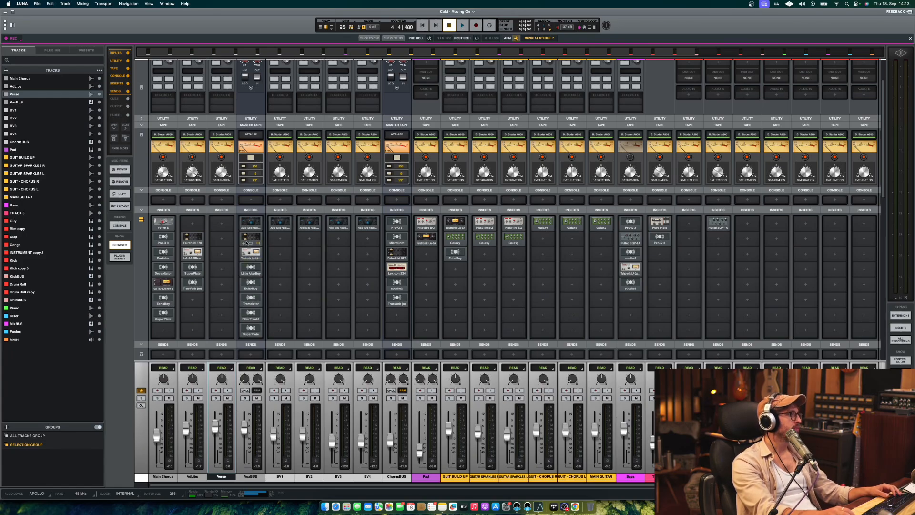
# View the vocal clips in the timeline and place the playhead at 36|1 between the two choruses.
pyautogui.press('super+equal')
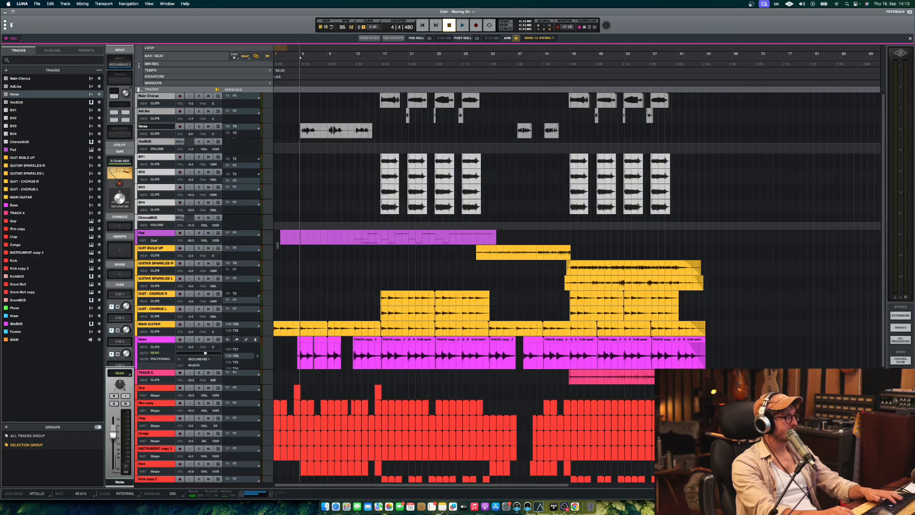
pyautogui.click(366, 169)
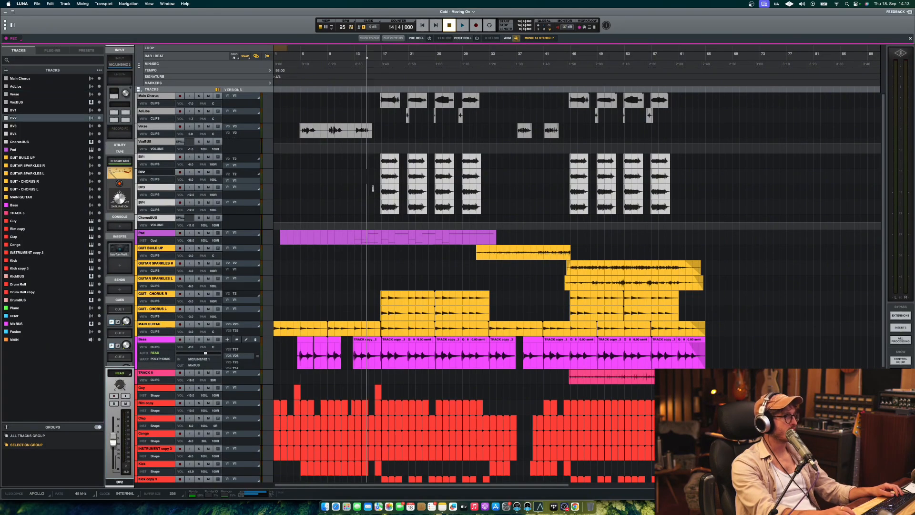
pyautogui.click(510, 177)
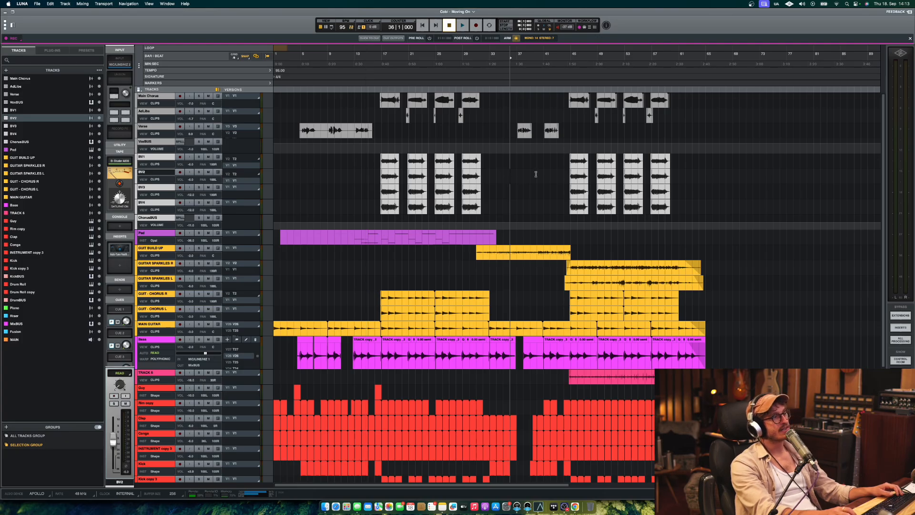
# Return to the mixer and briefly open and close the compressor in Main Chorus insert 5.
pyautogui.press('super+equal')
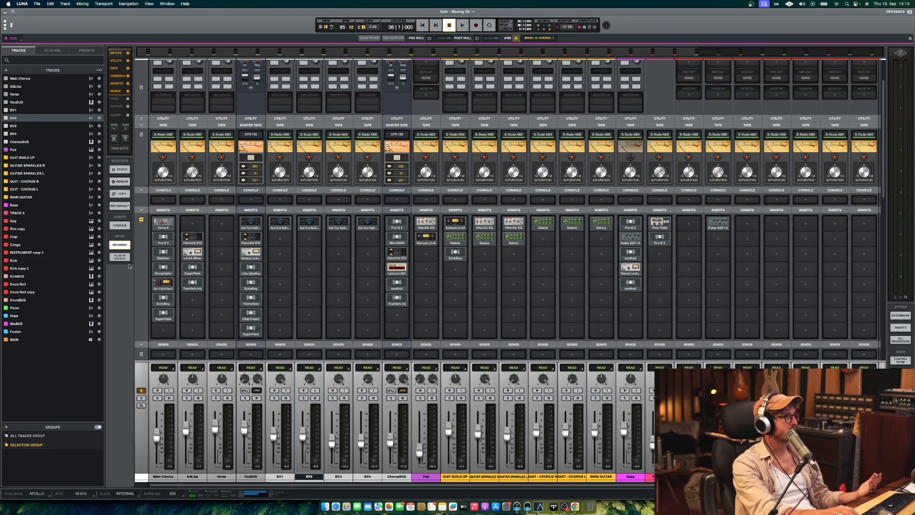
pyautogui.click(165, 283)
pyautogui.click(164, 285)
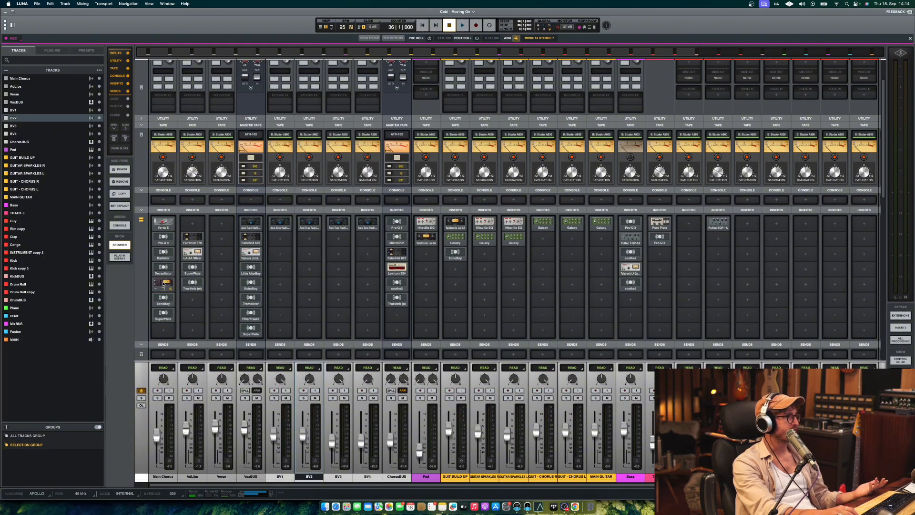
# Play the song from 32|4 to its end in the timeline with taller tracks, restore the compact track height, and stop.
pyautogui.press('super+equal')
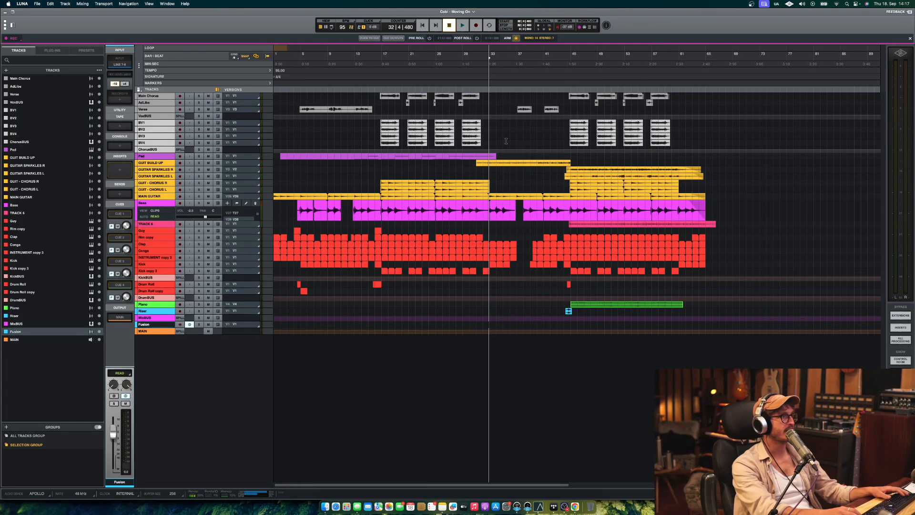
pyautogui.press('space')
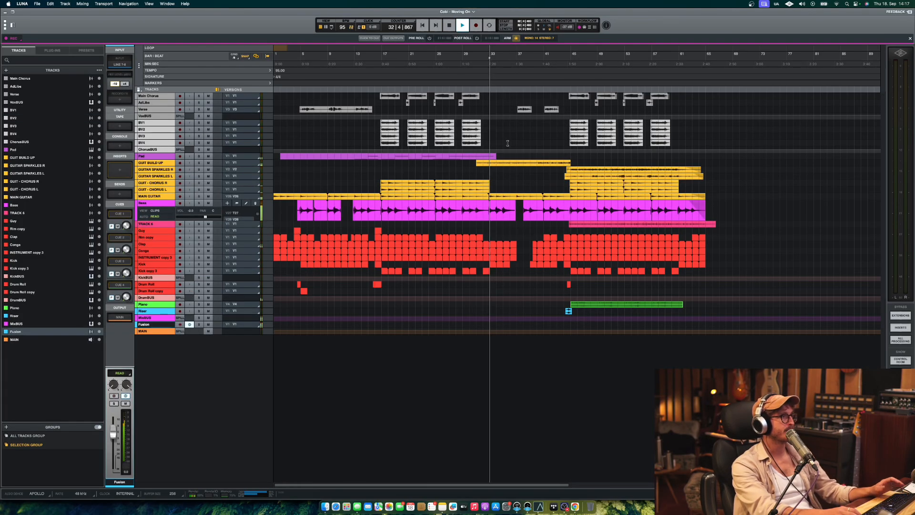
pyautogui.hotkey('ctrl', 'Up')
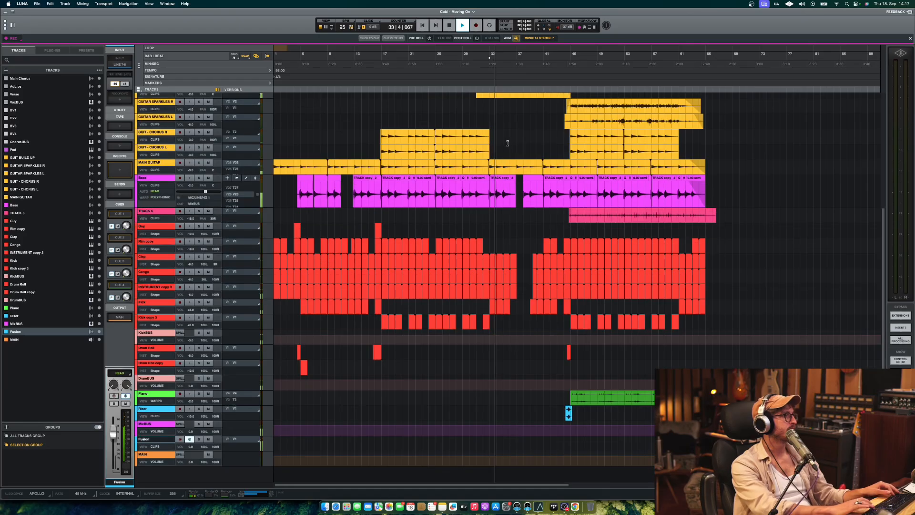
pyautogui.scroll(5, 571, 179)
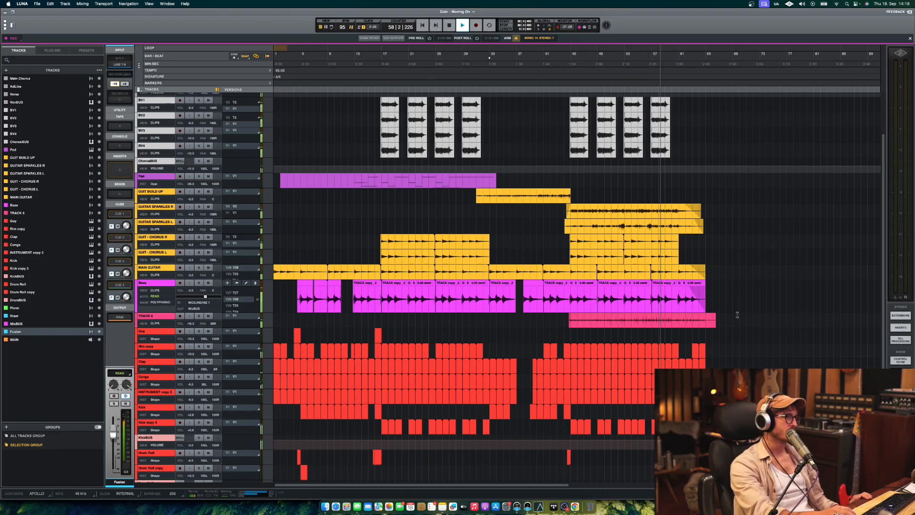
pyautogui.press('super+Down')
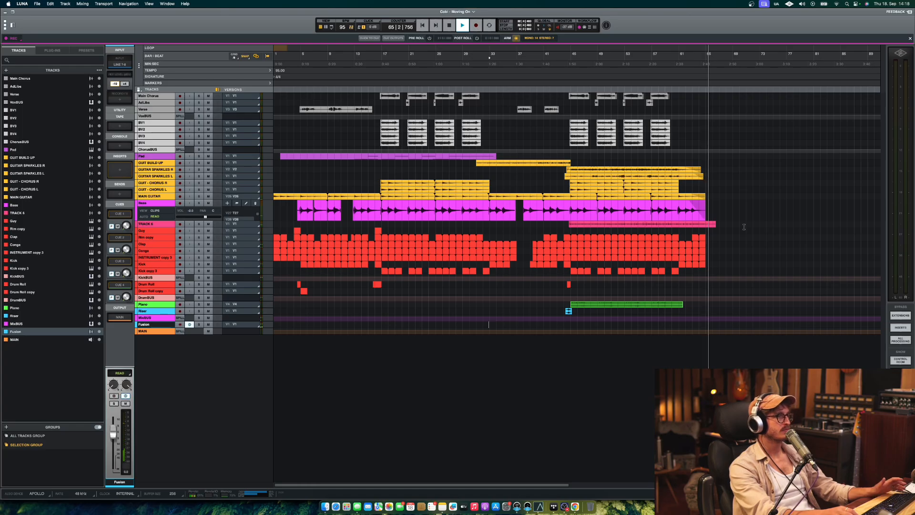
pyautogui.press('space')
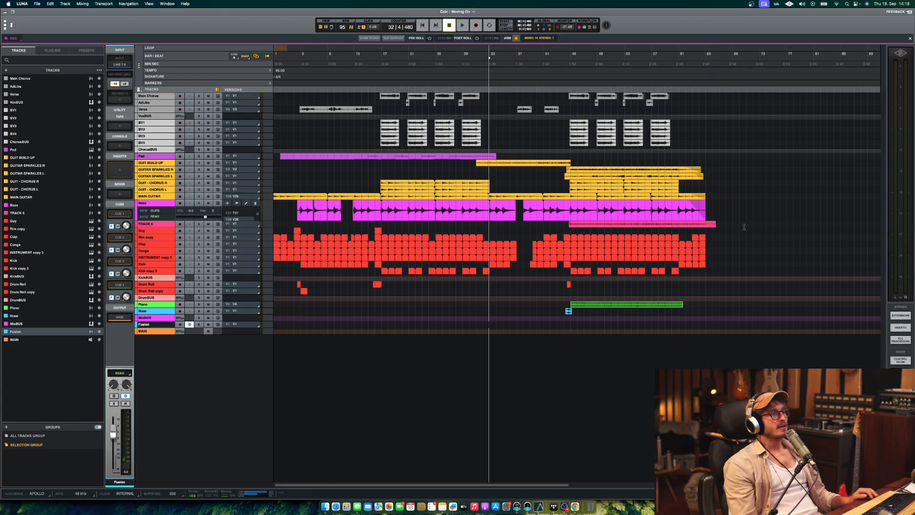